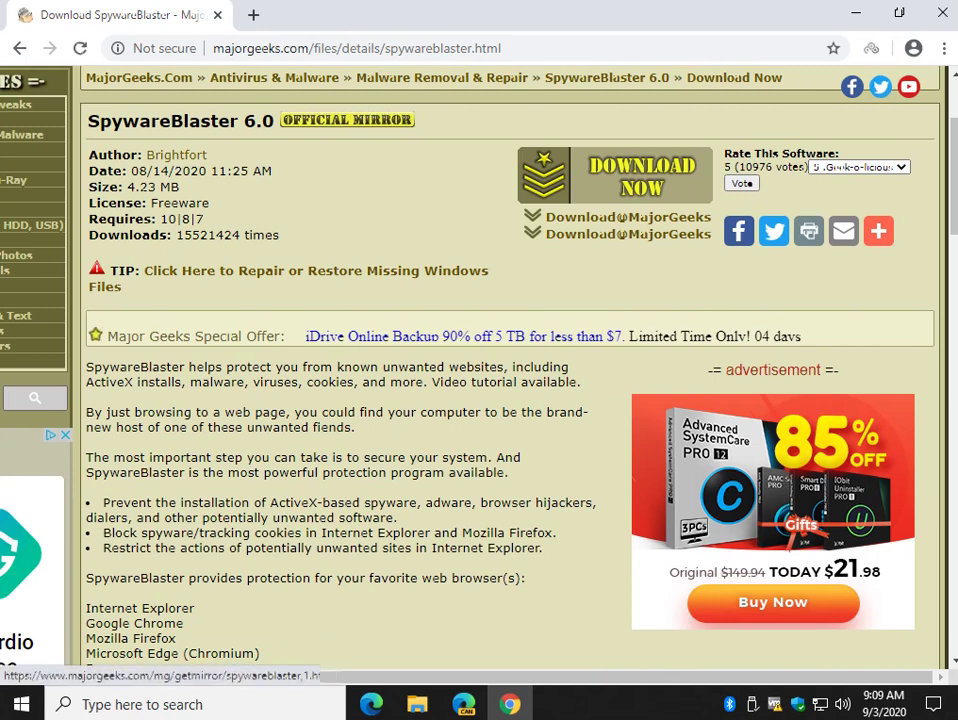
Download SpywareBlaster 6.0, install it in C:\Program Files (x86)\SpywareBlaster with a desktop shortcut, and launch it.
click(615, 175)
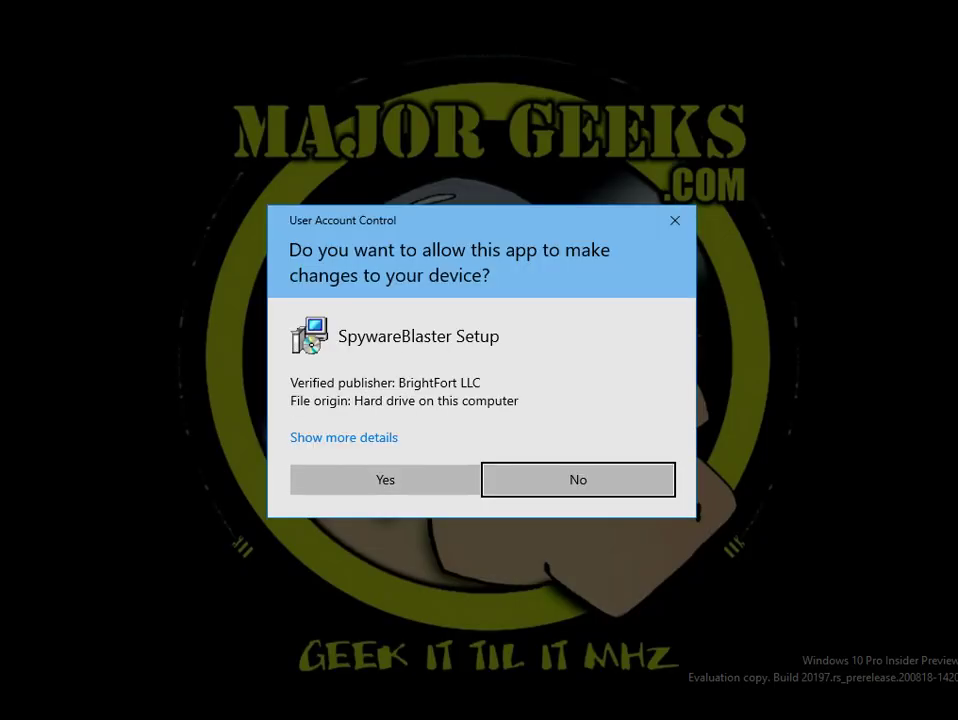
click(385, 479)
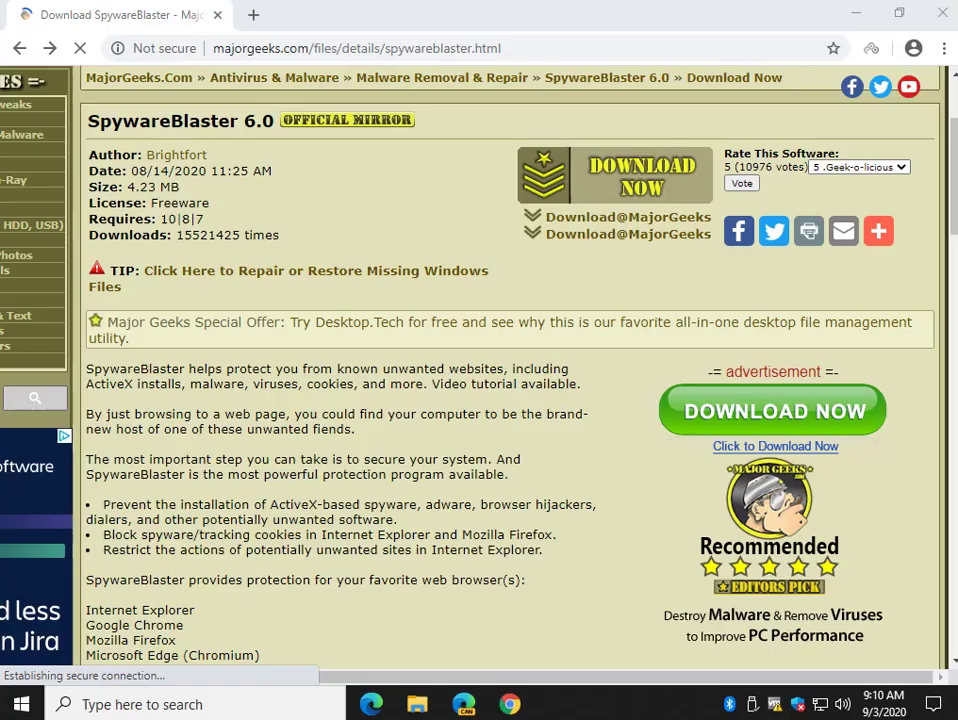
key(Return)
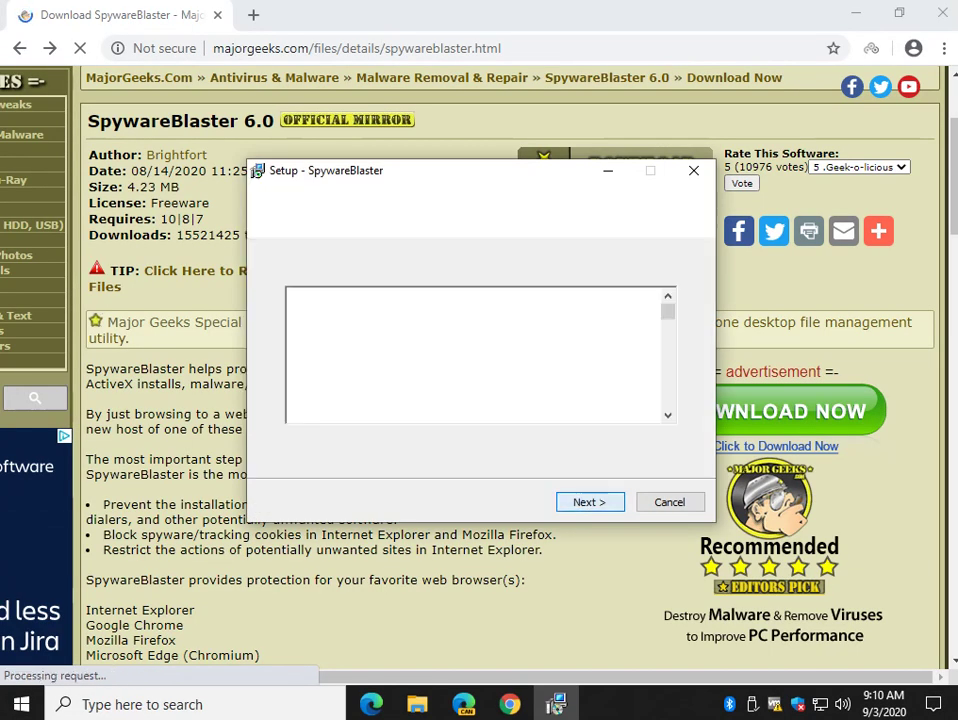
key(alt+a)
key(Return)
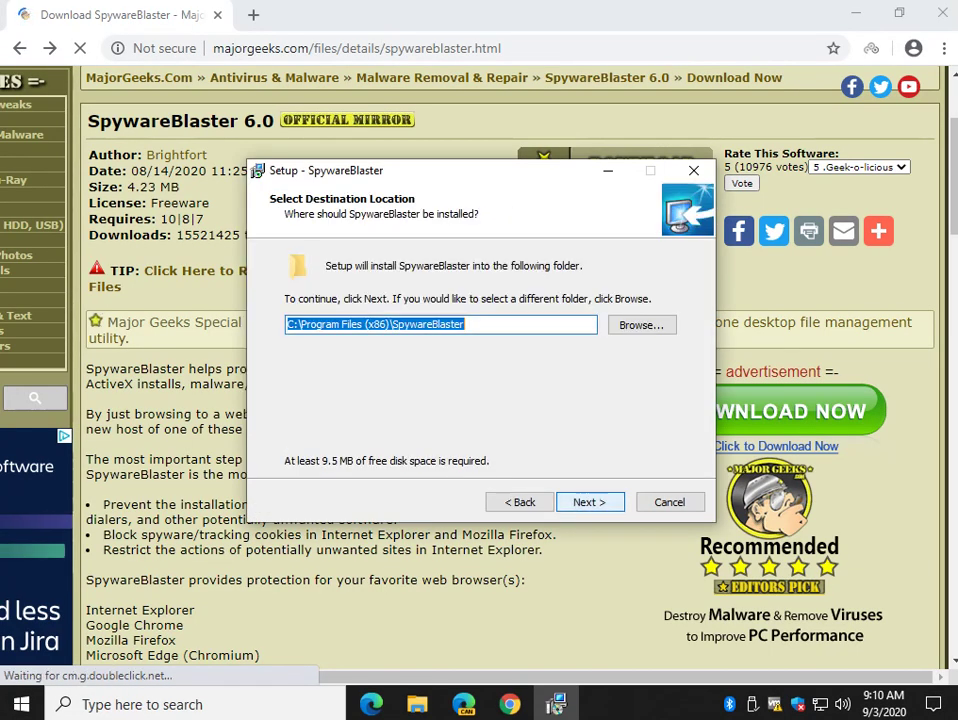
key(Return)
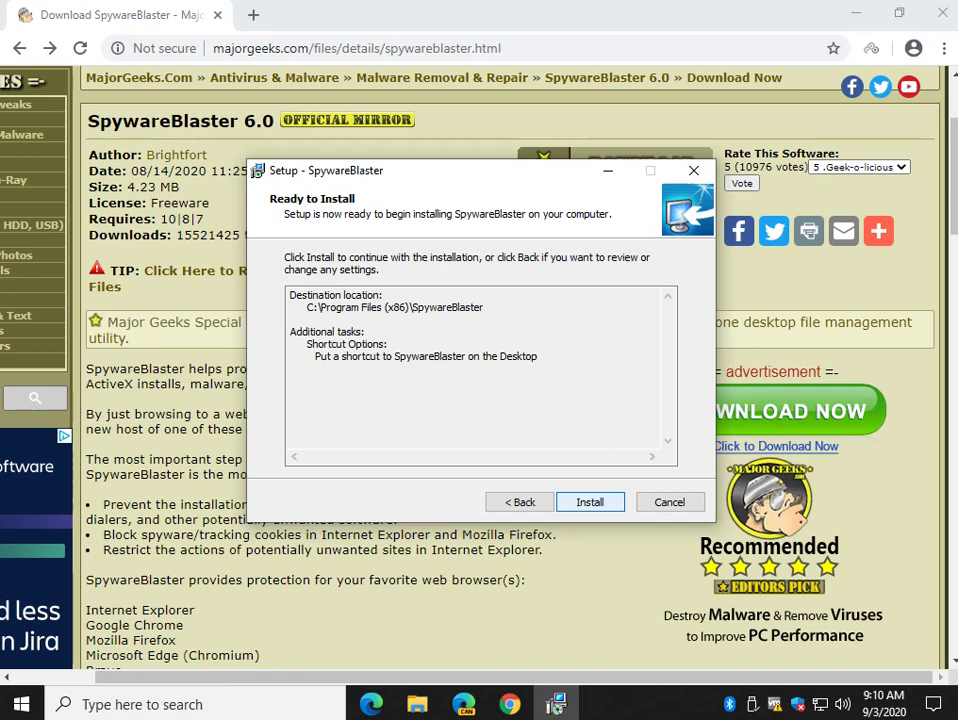
key(Return)
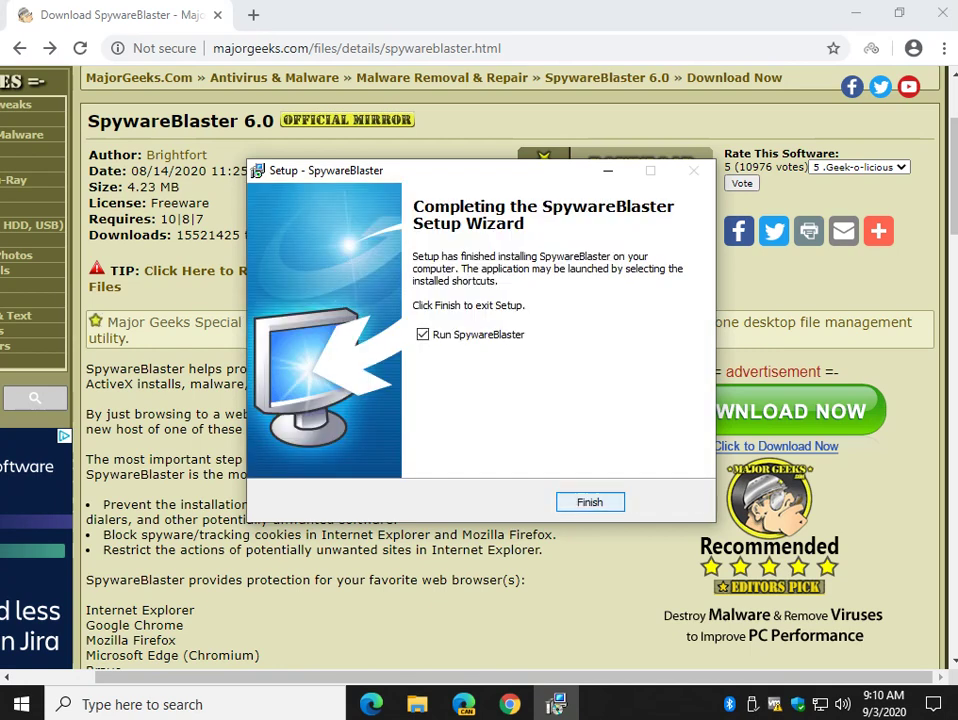
key(Return)
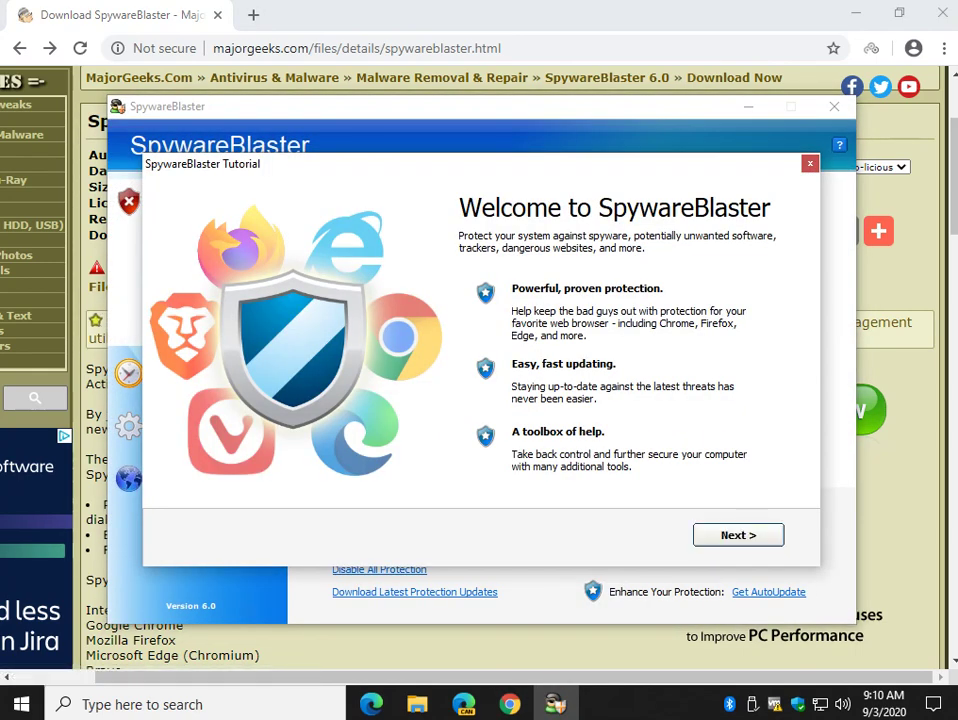
Complete the SpywareBlaster welcome tutorial with Manual Updating as the updating method, minimizing the browser behind it.
key(Return)
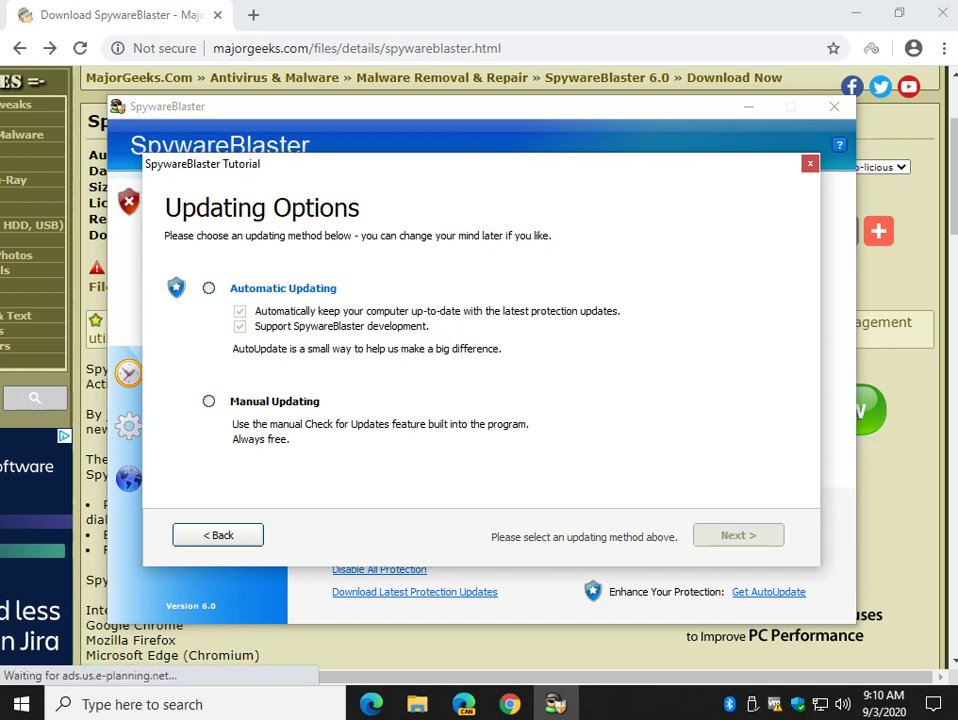
click(208, 401)
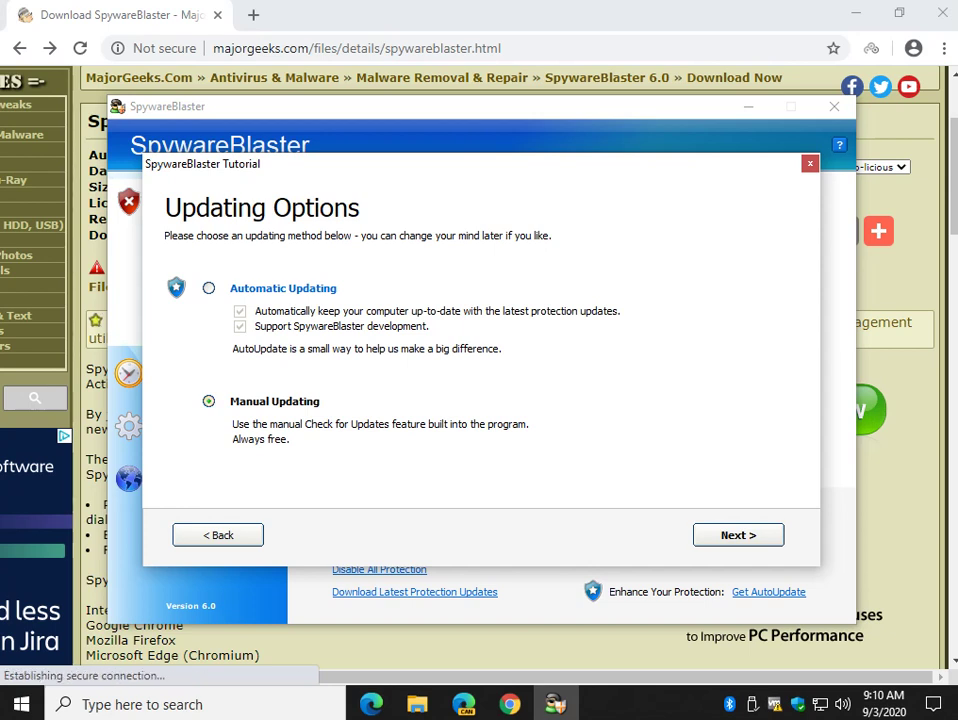
key(Return)
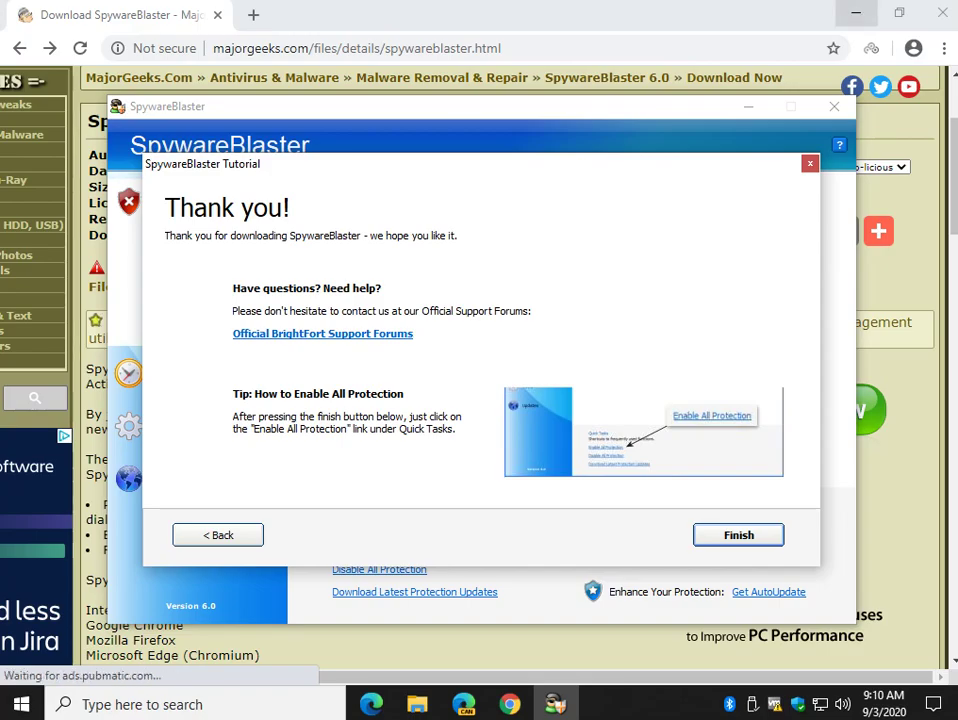
click(855, 13)
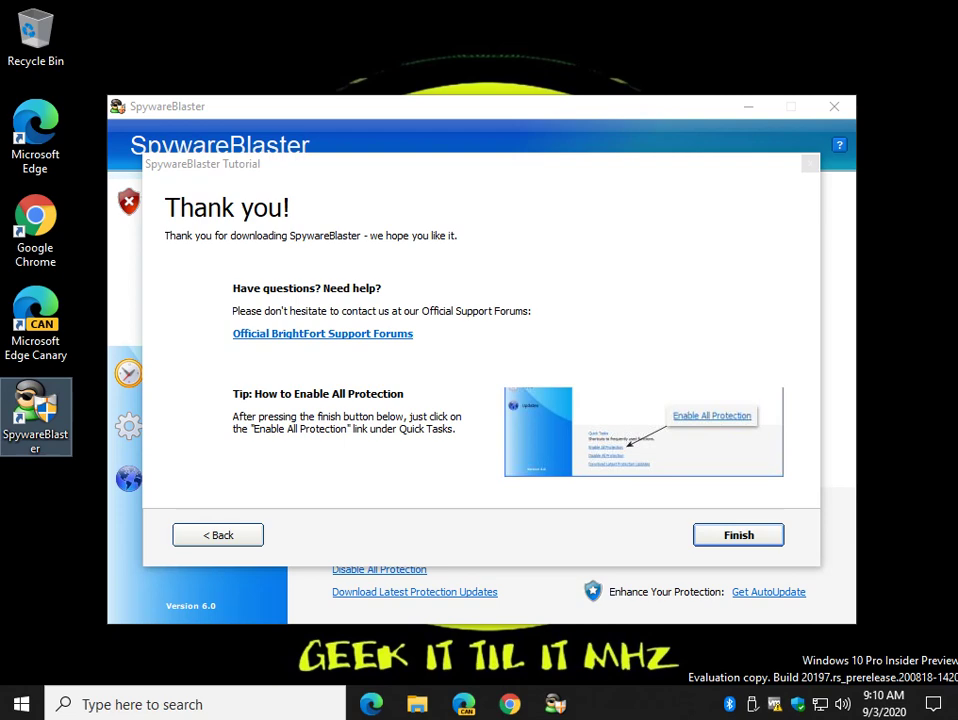
click(738, 534)
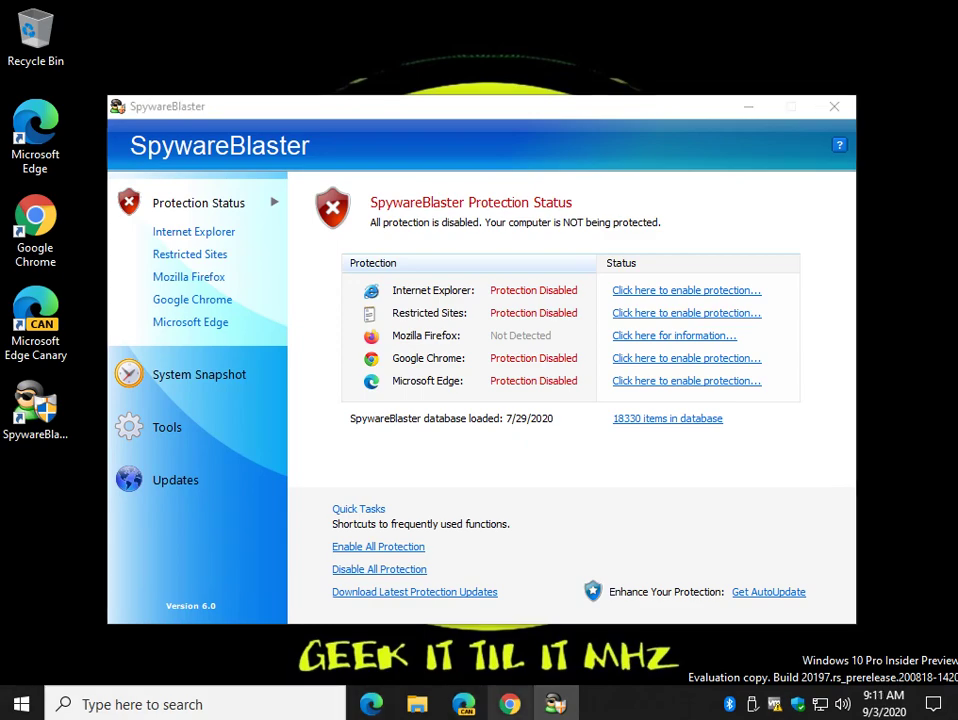
click(510, 704)
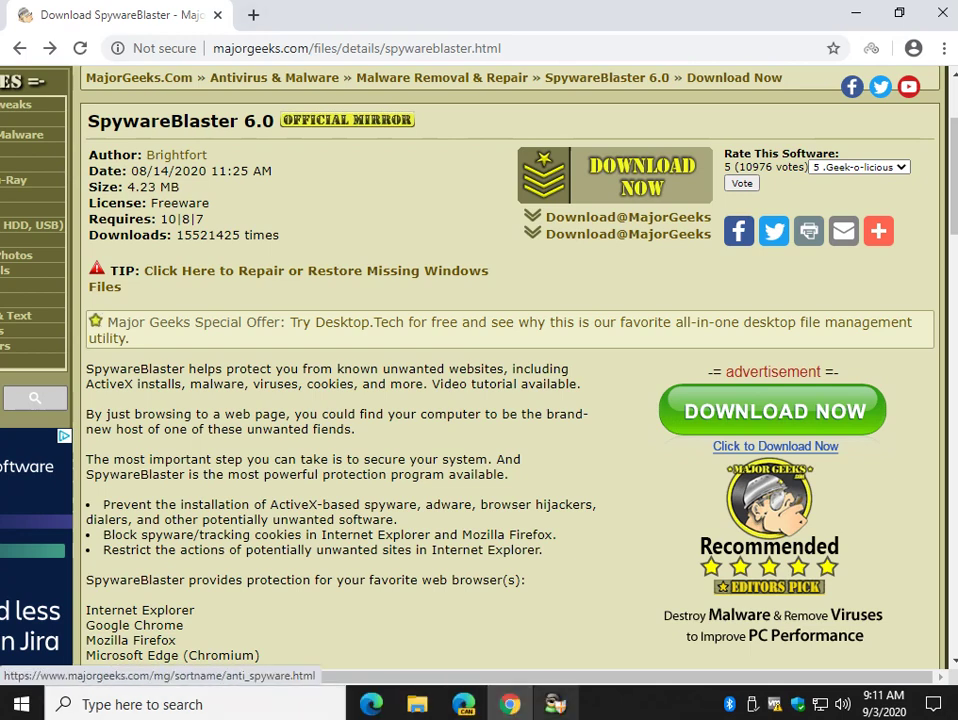
click(556, 704)
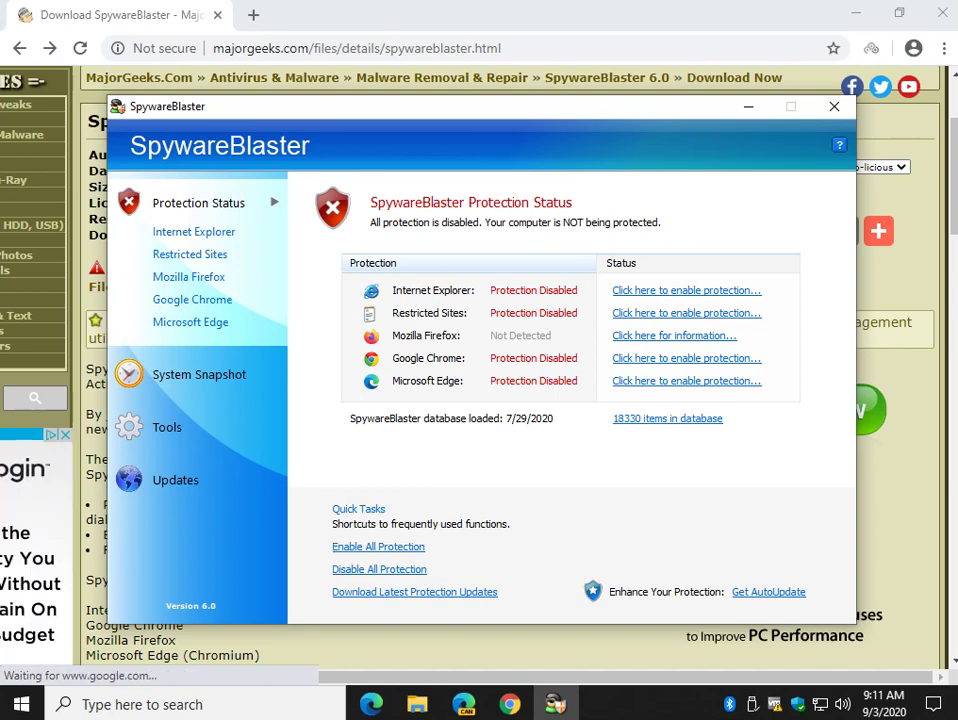
Create a new system snapshot named MajorGeeks 1 with the date and time appended to its name.
click(199, 374)
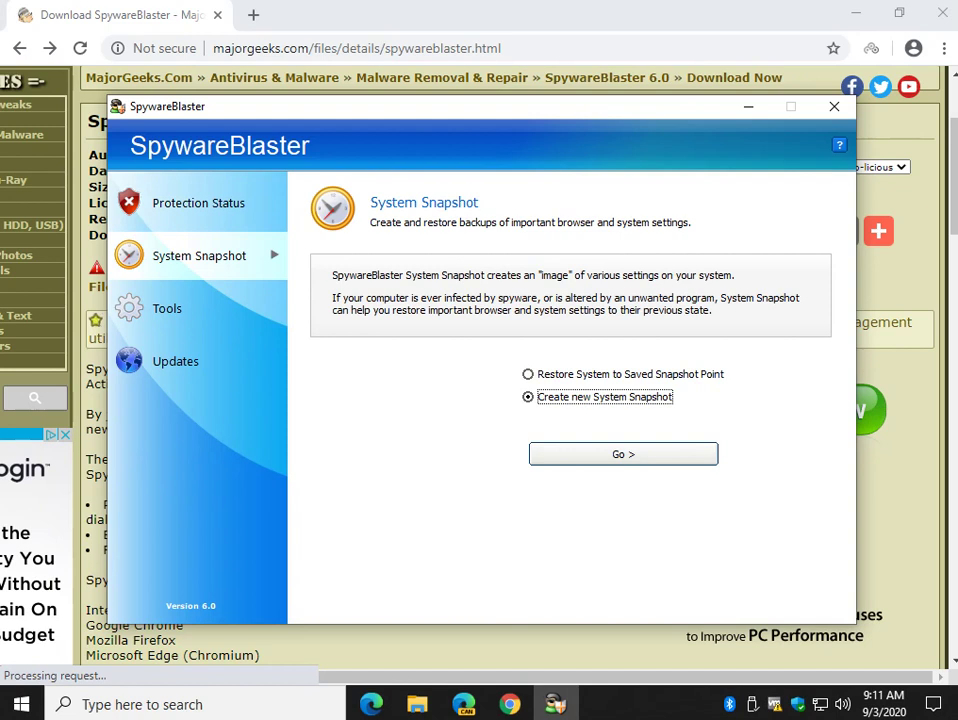
click(623, 454)
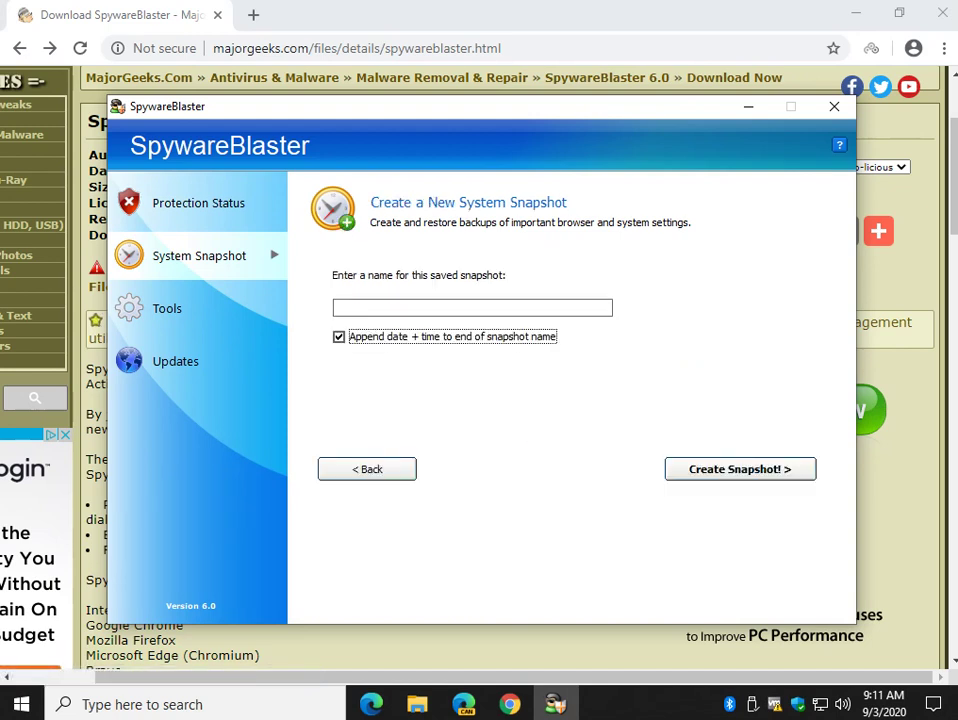
click(336, 307)
text(Maj)
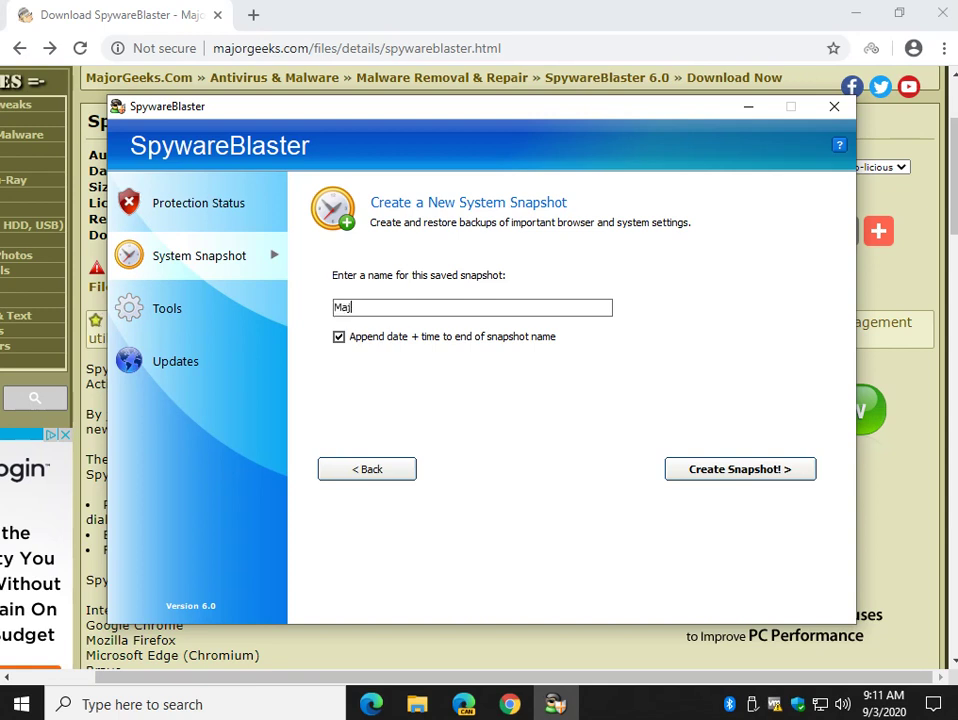
text(orGeeks 1)
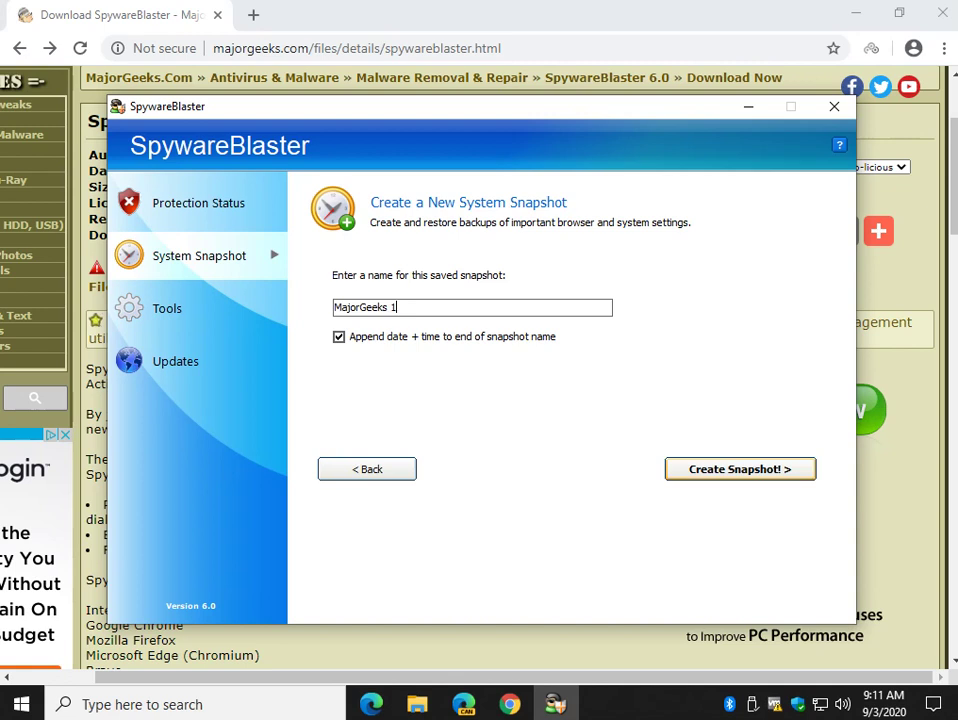
key(Return)
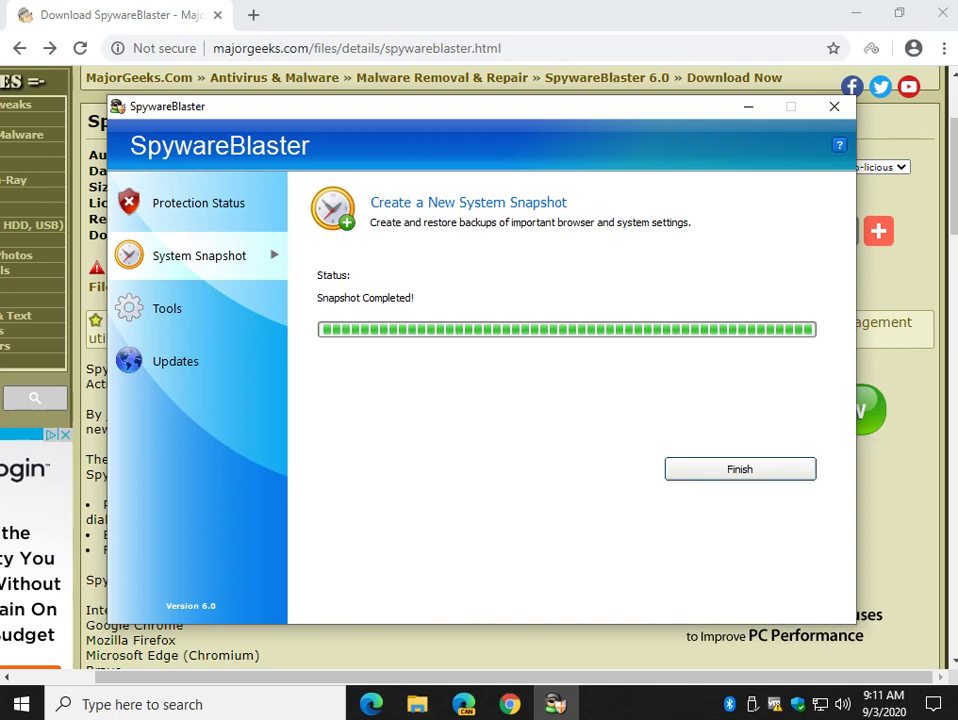
key(Return)
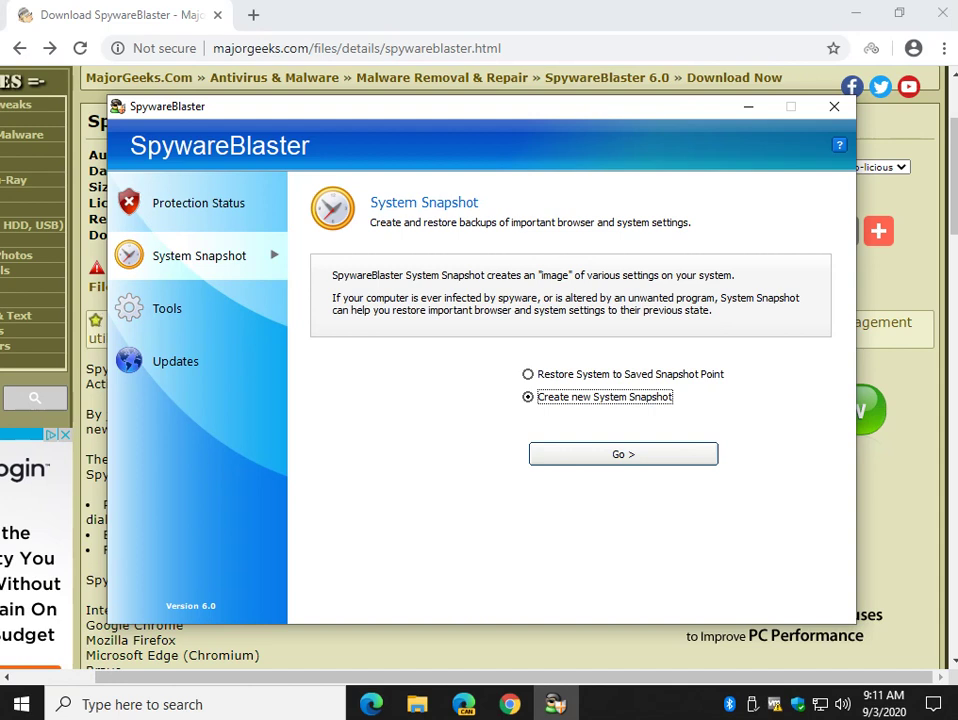
View the saved snapshot points available for a system restore and select the MajorGeeks 1 snapshot.
click(528, 374)
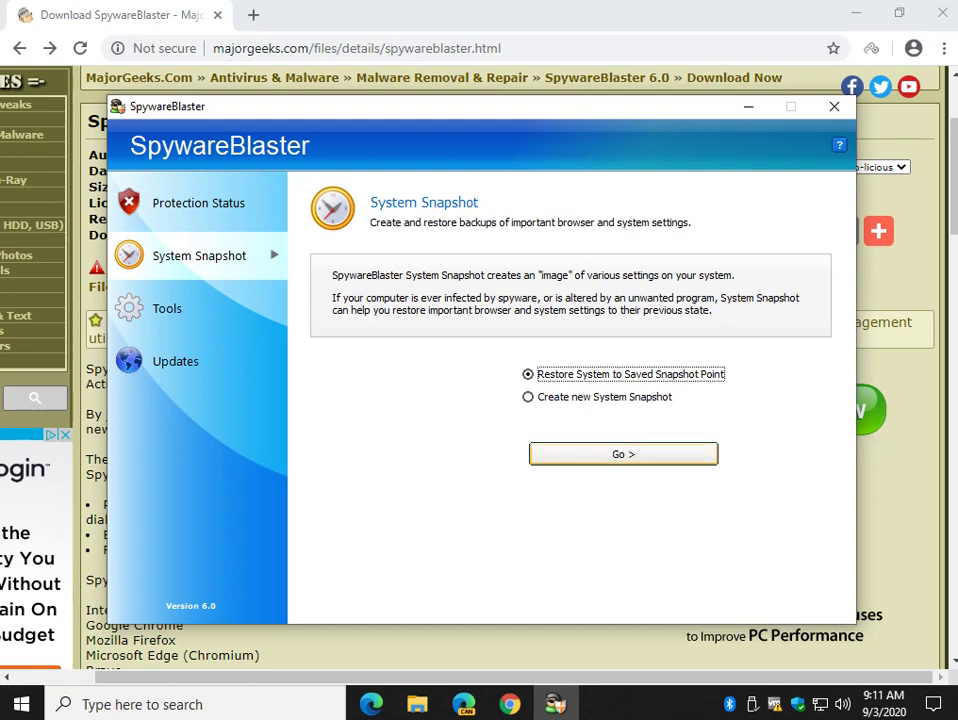
key(Return)
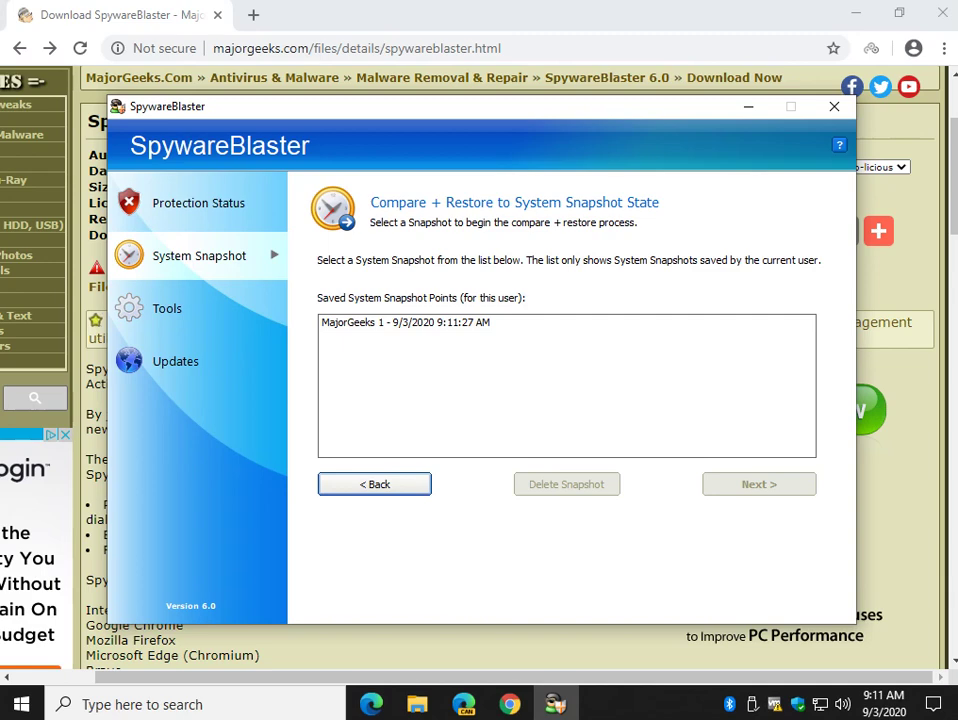
click(405, 322)
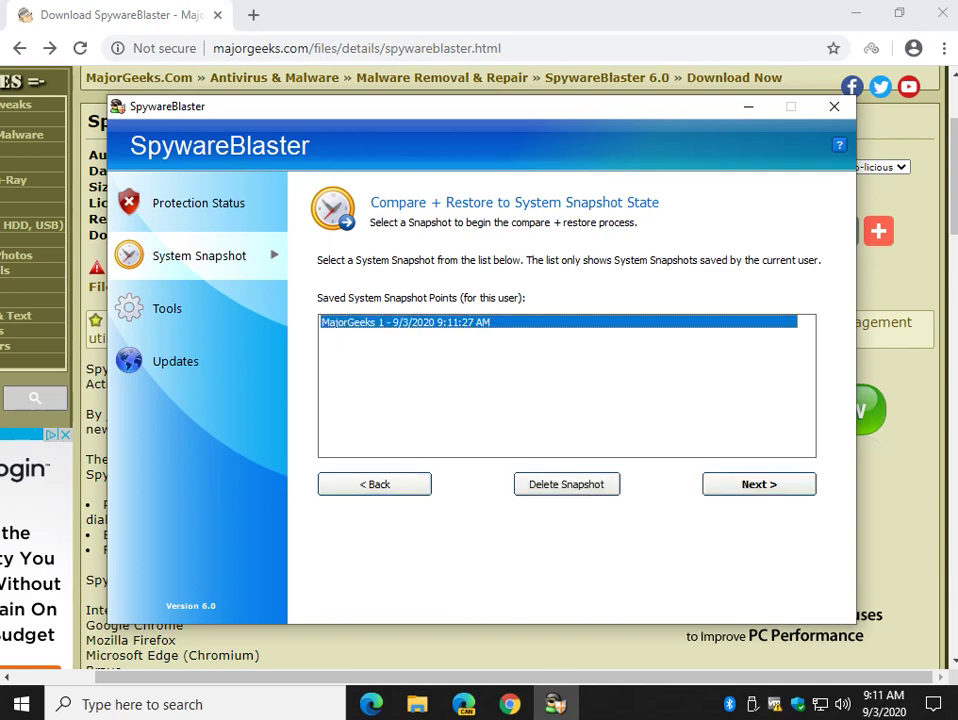
Return to the protection status overview and enable all protection.
click(198, 203)
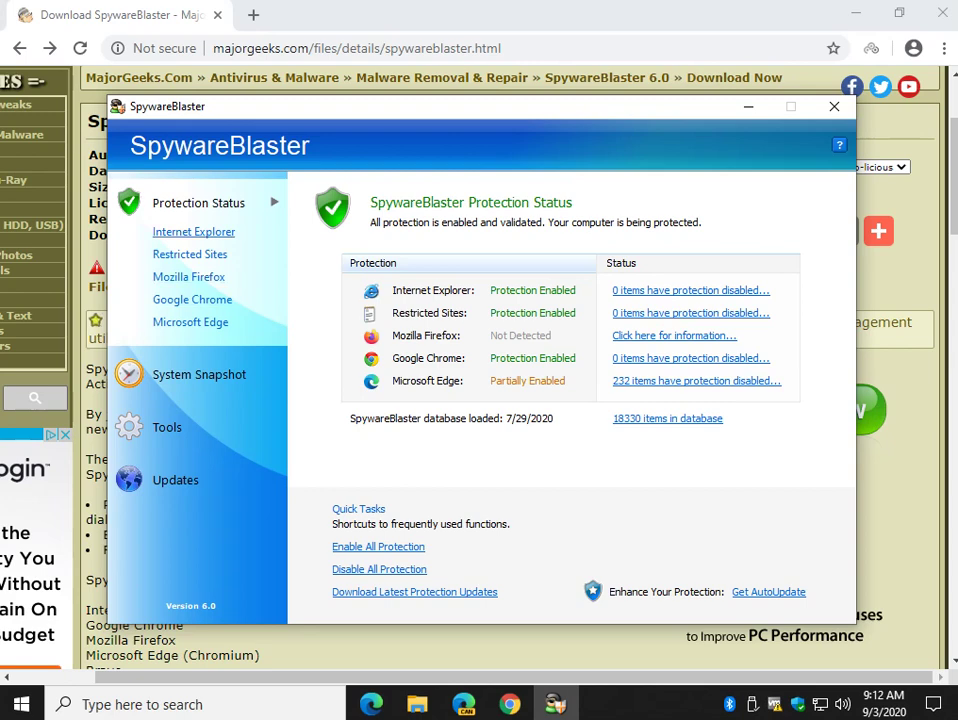
Examine the Internet Explorer protection options and the ActiveX items in its block list.
click(193, 231)
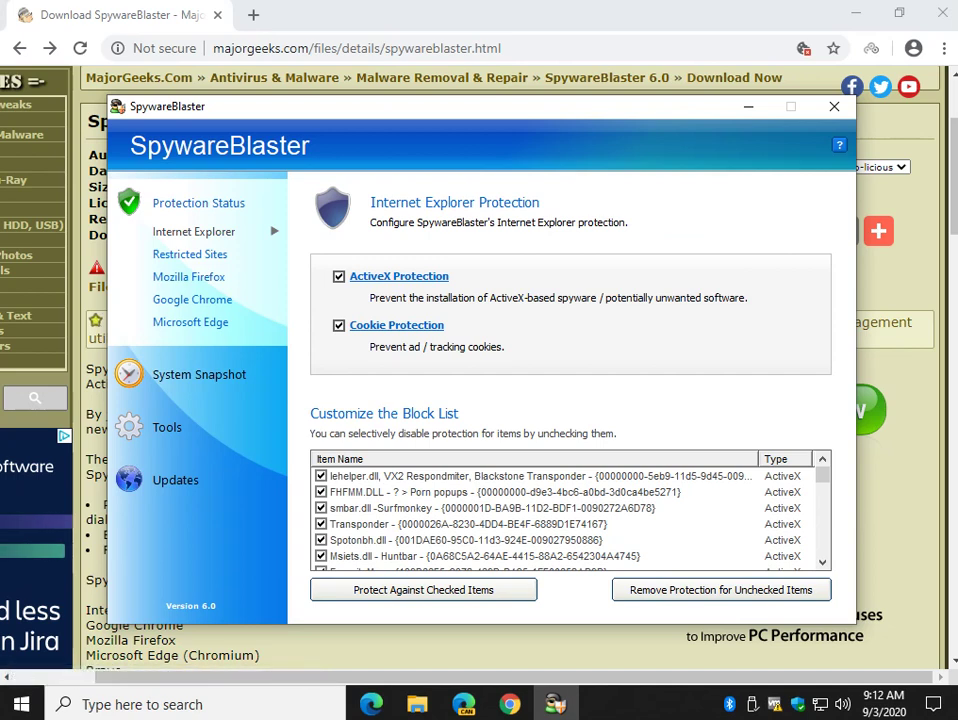
click(504, 492)
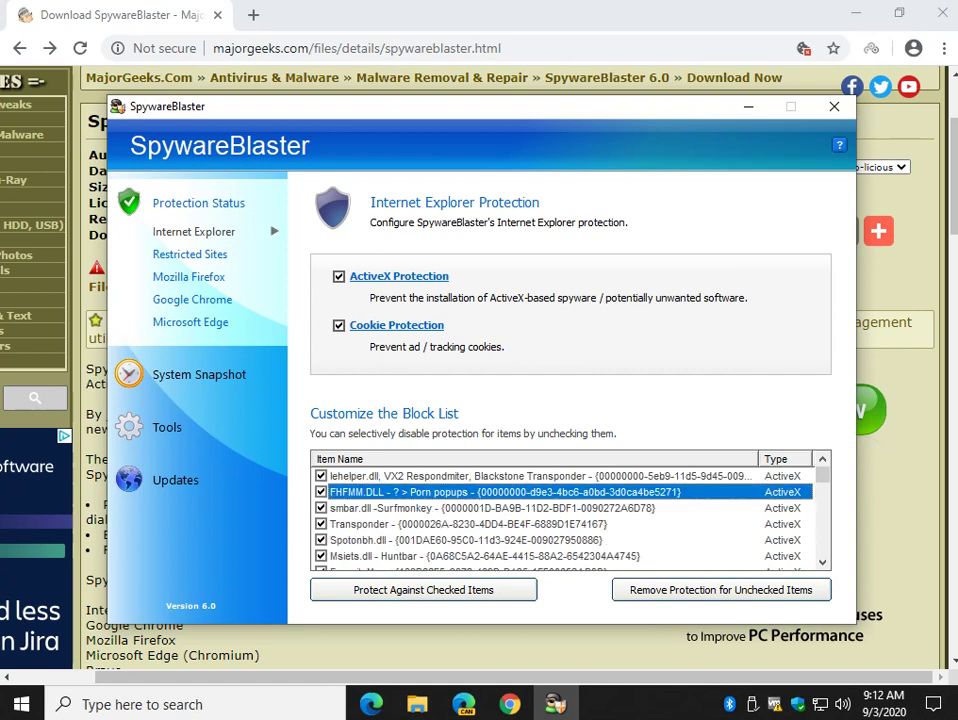
scroll(504, 492, down, 2)
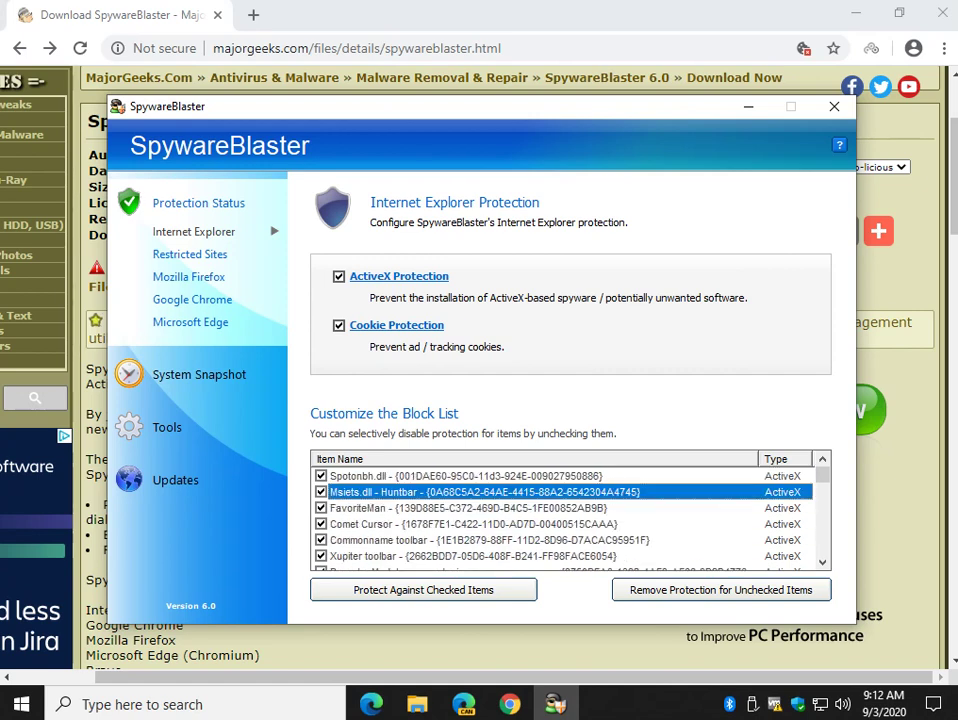
scroll(504, 510, down, 1)
click(504, 524)
scroll(504, 524, down, 2)
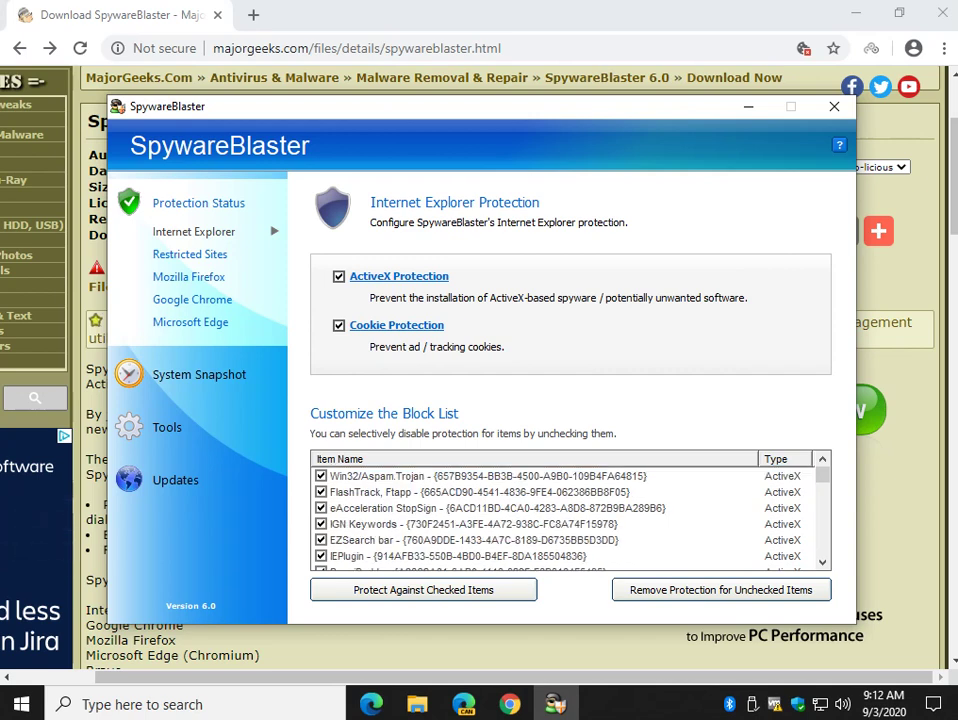
click(487, 476)
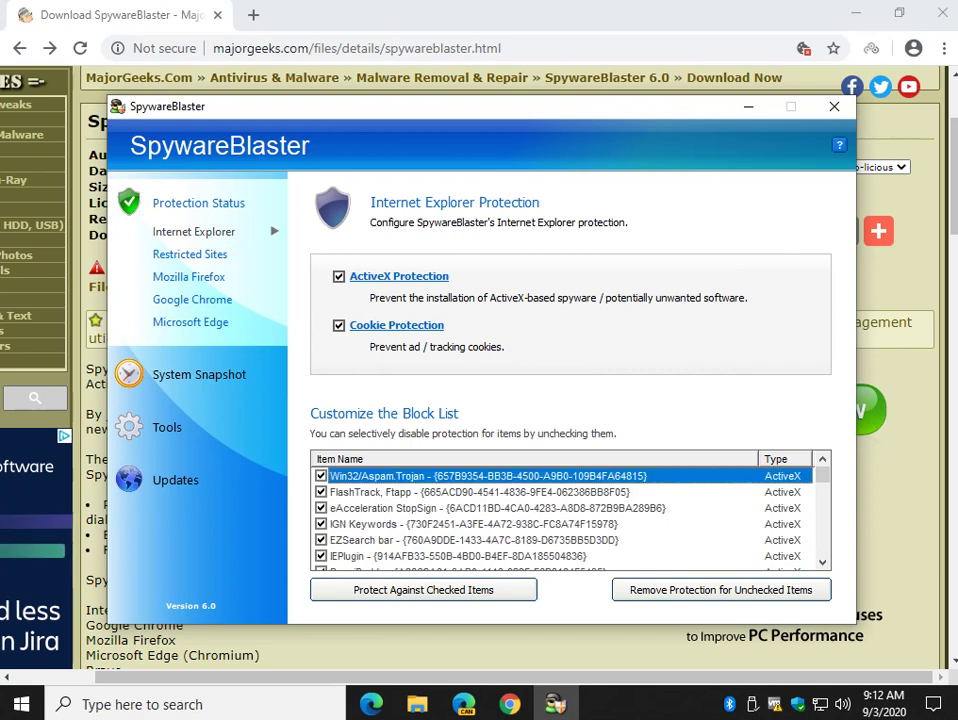
scroll(487, 508, down, 5)
click(487, 524)
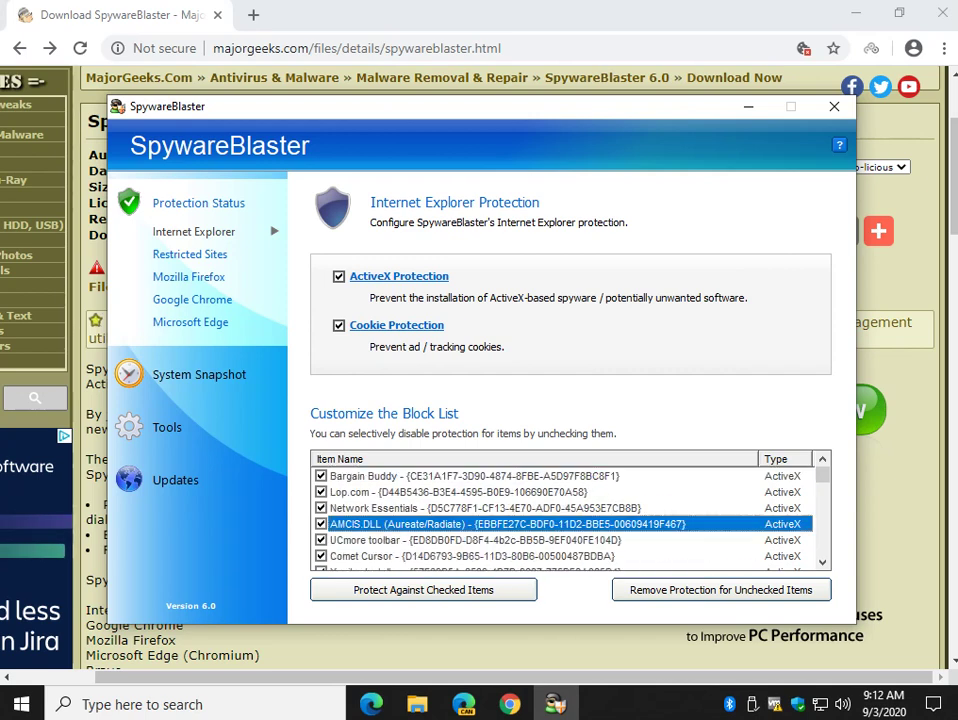
scroll(487, 524, down, 3)
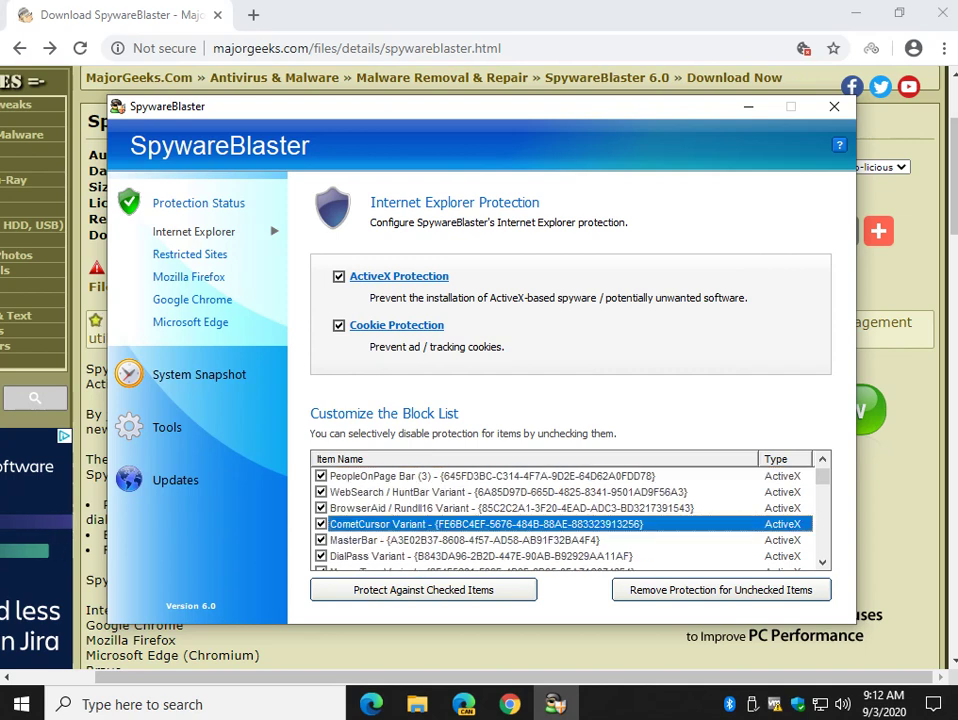
scroll(565, 515, down, 1)
scroll(565, 515, up, 1)
scroll(565, 515, down, 1)
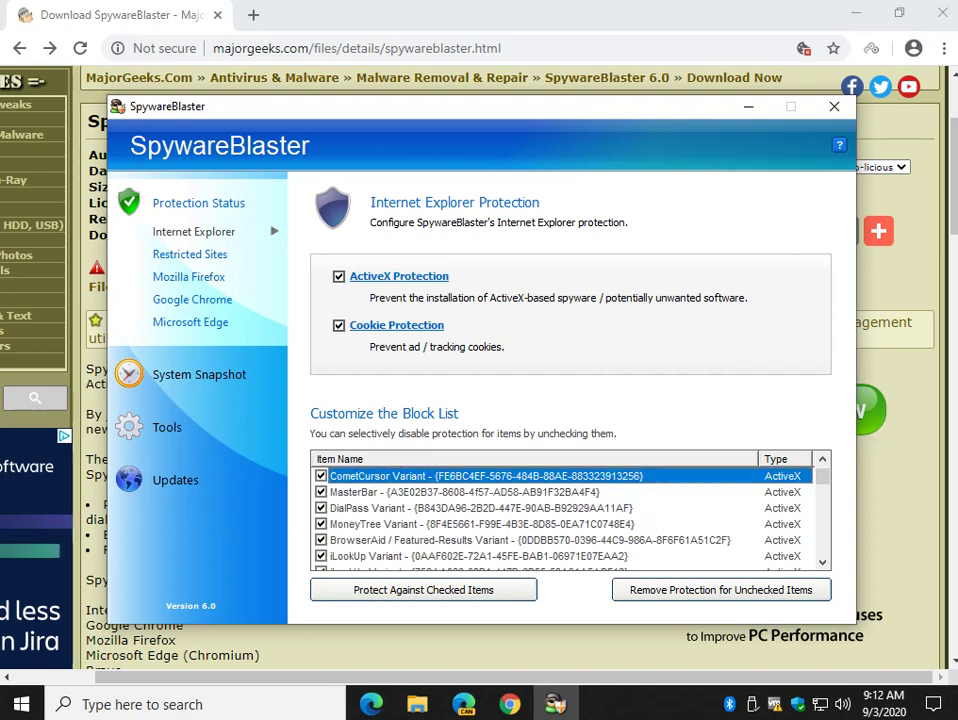
scroll(565, 515, down, 9)
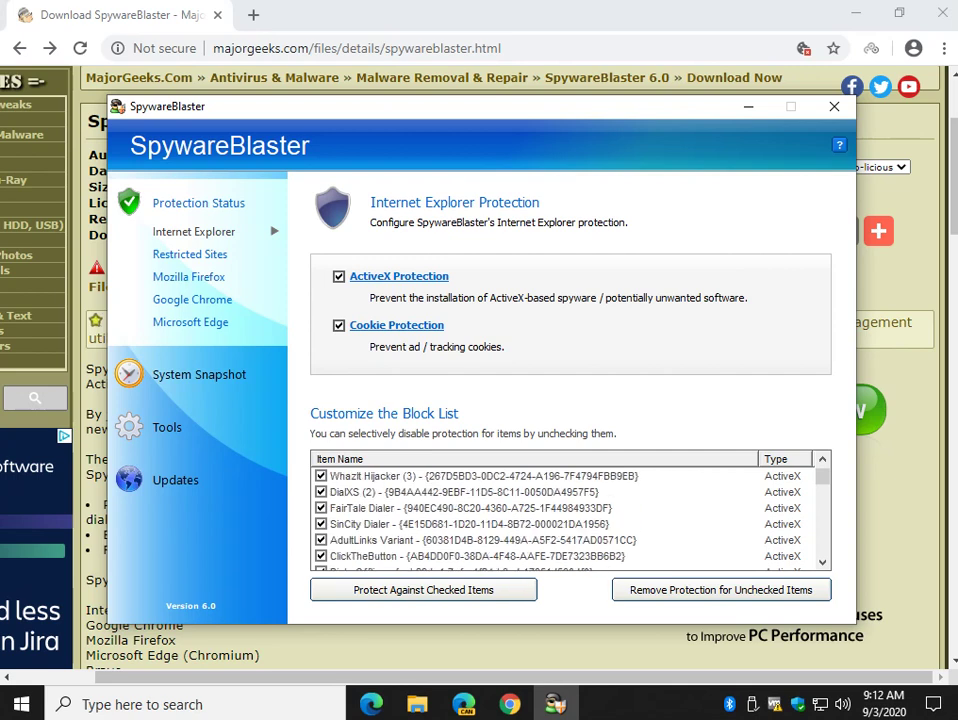
scroll(565, 515, down, 6)
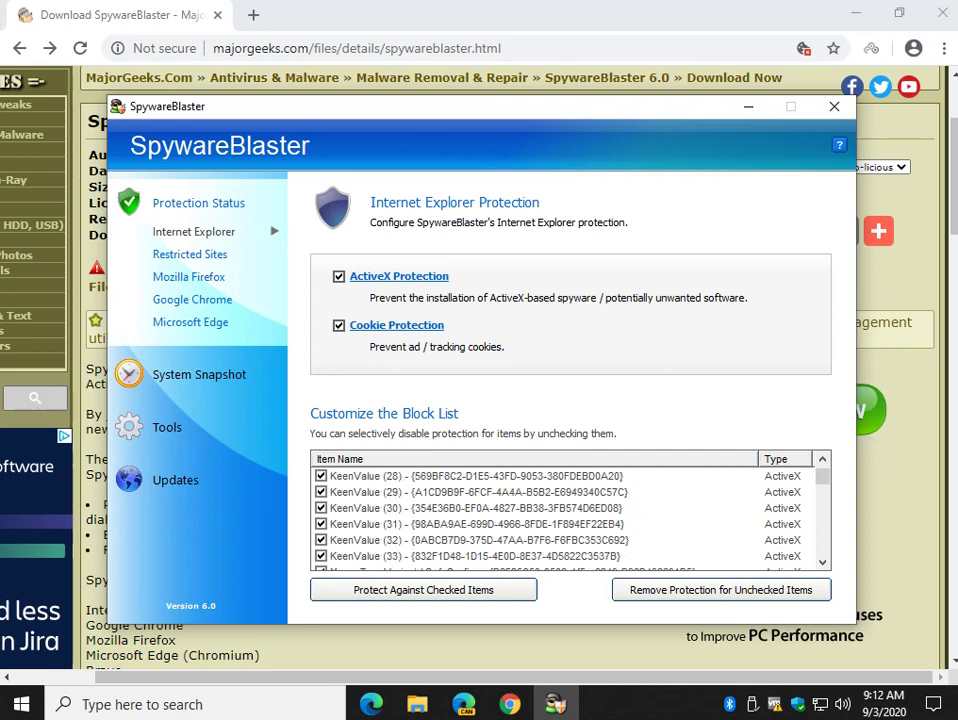
Examine the Restricted Sites protection with the addresses in its block list, and the Mozilla Firefox protection page.
click(190, 254)
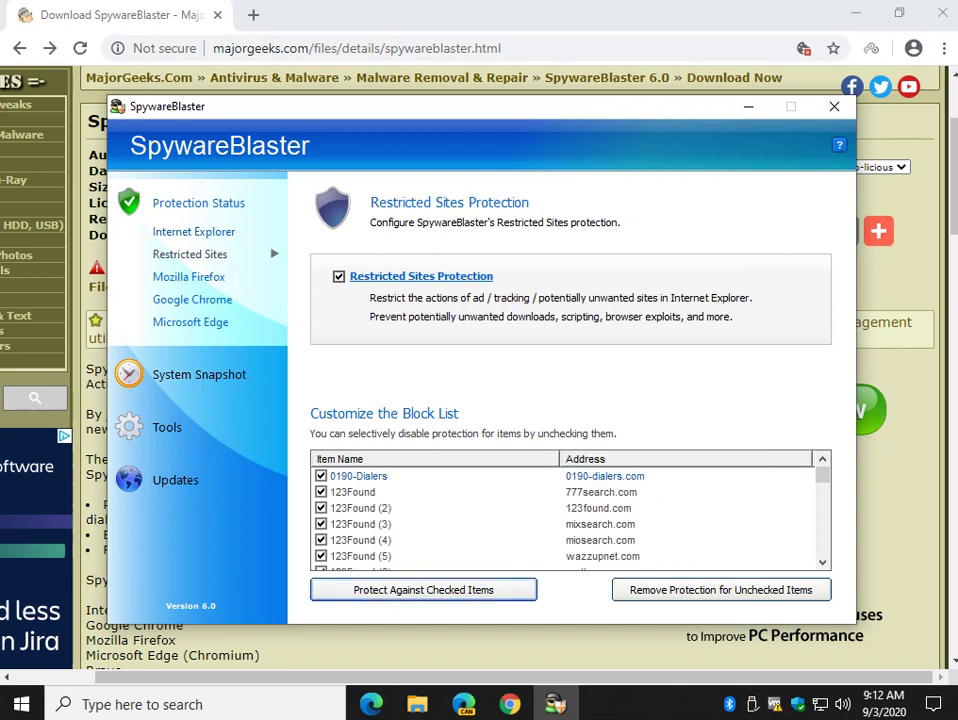
click(565, 524)
scroll(565, 515, down, 12)
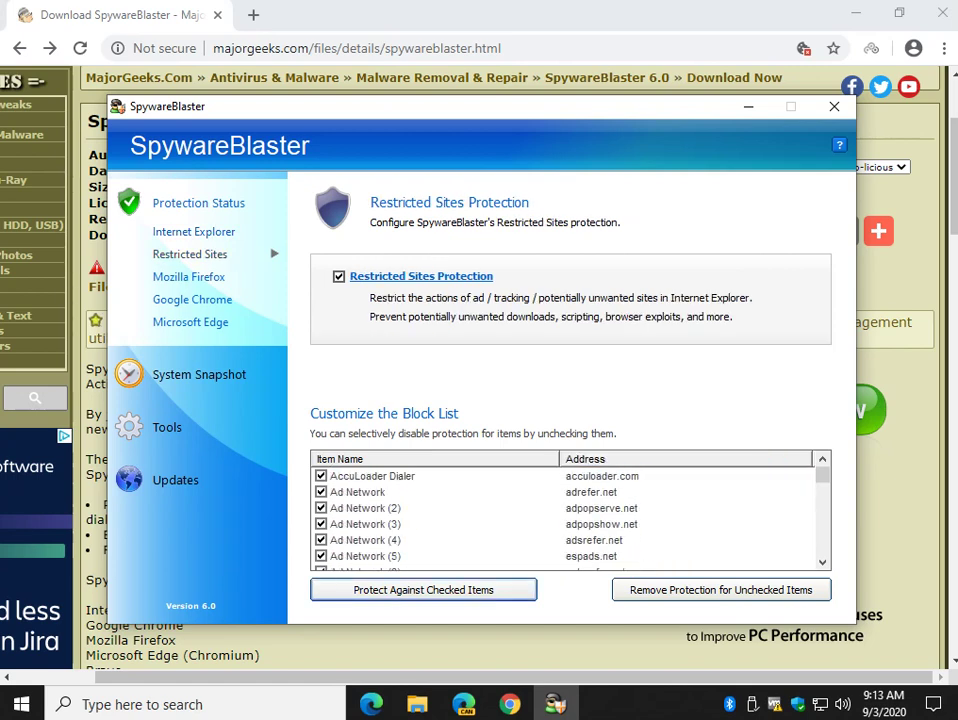
scroll(565, 515, down, 5)
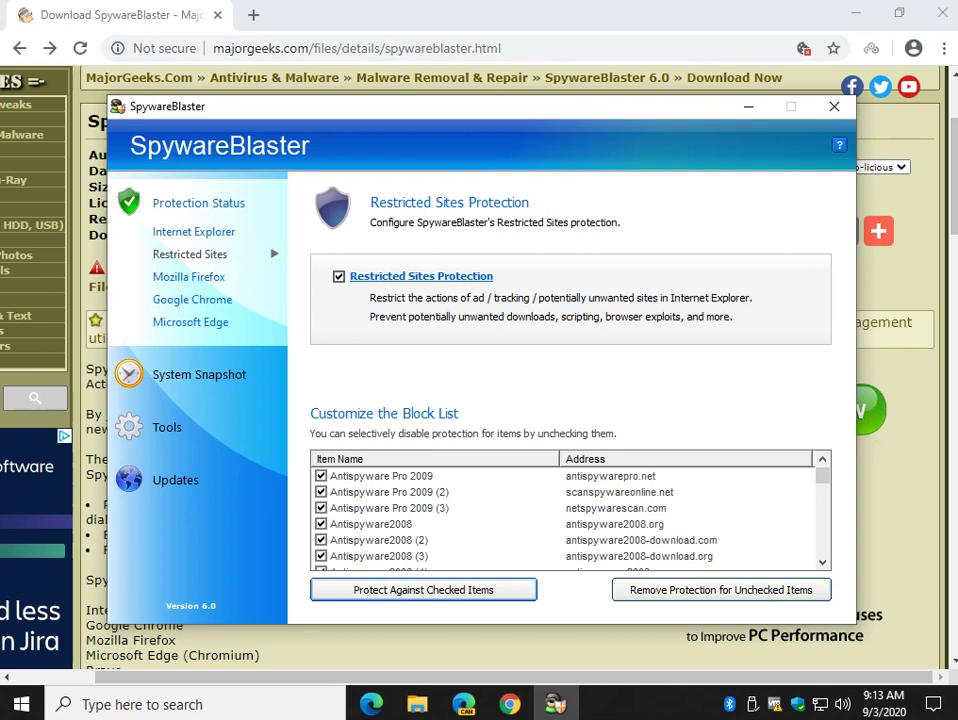
click(188, 276)
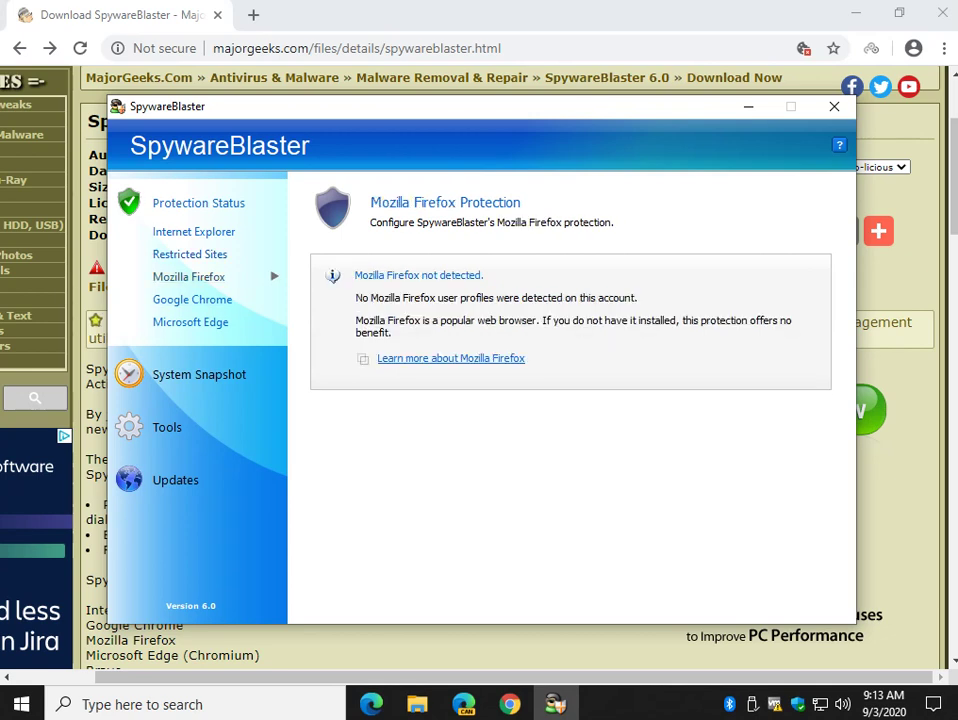
Exclude the Lop.com (45) cookie item from the Google Chrome block list, and include it again.
click(192, 299)
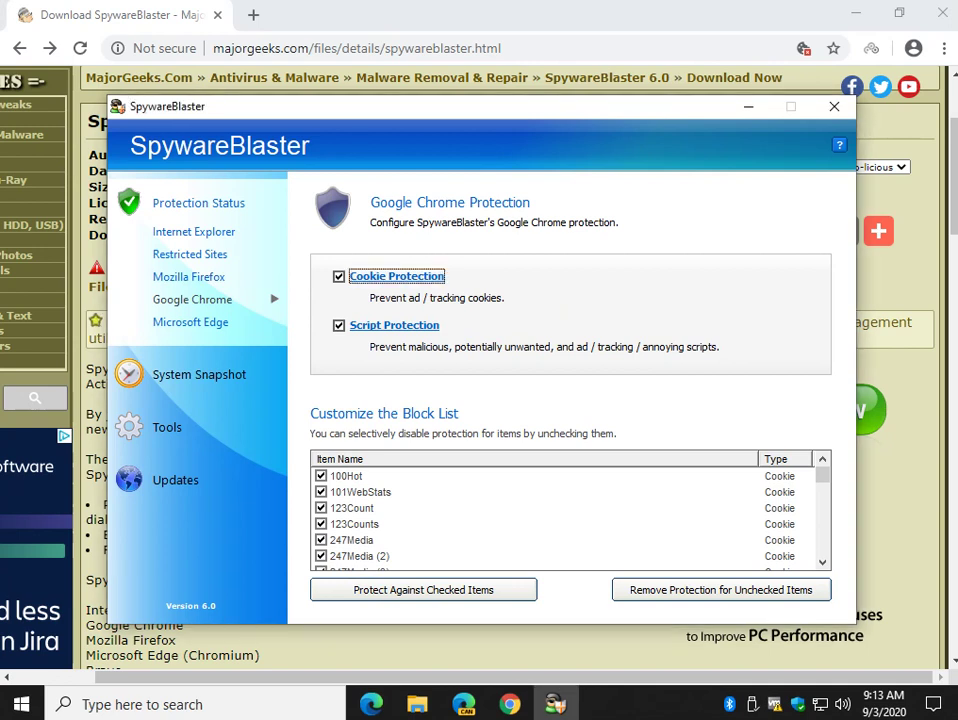
drag(822, 474, 822, 503)
click(320, 508)
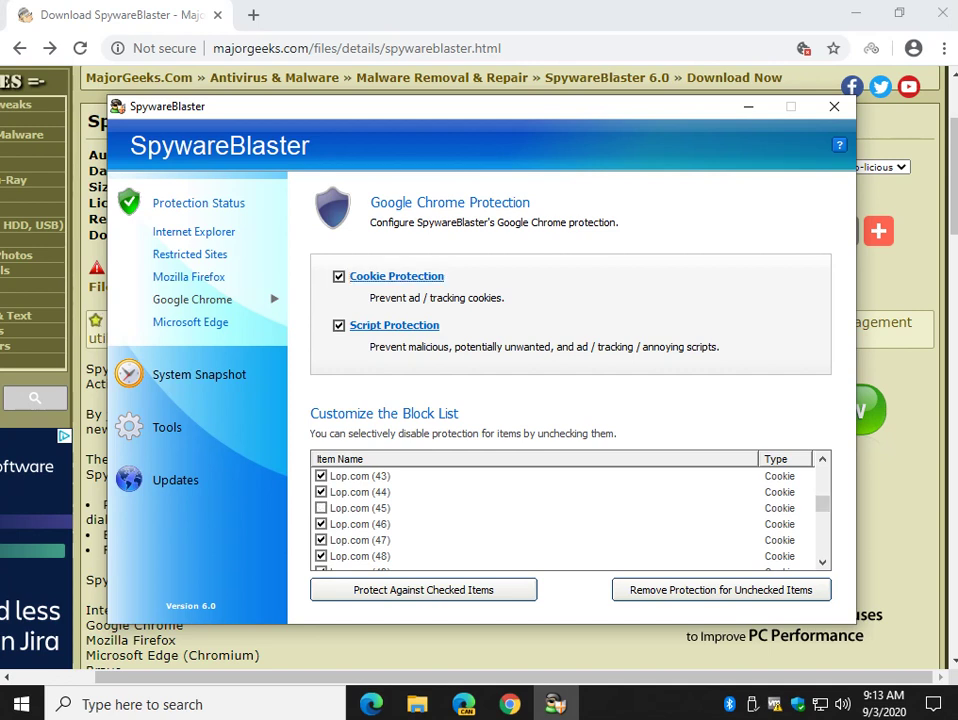
click(423, 589)
click(321, 508)
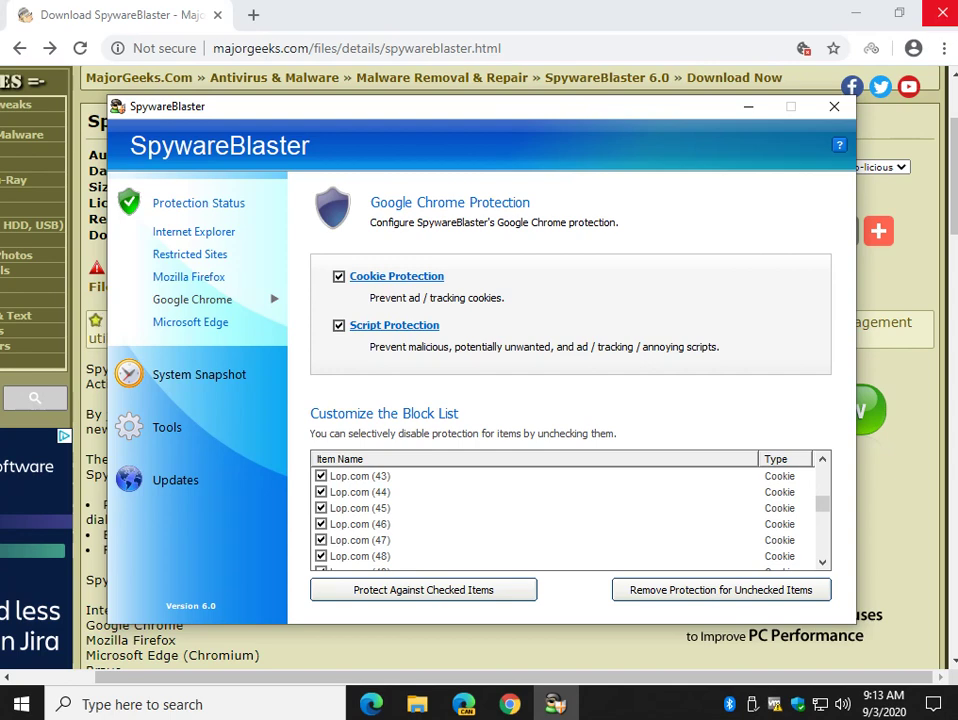
Switch the Flash Killer option that disables and blocks Macromedia Flash in Internet Explorer on and off again.
click(167, 427)
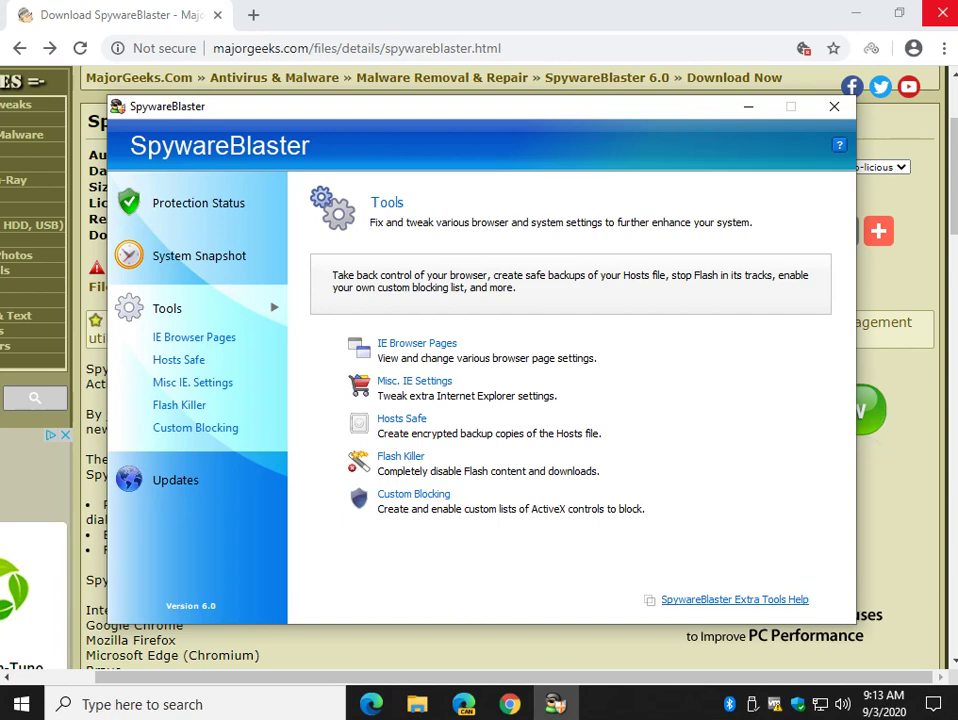
click(179, 405)
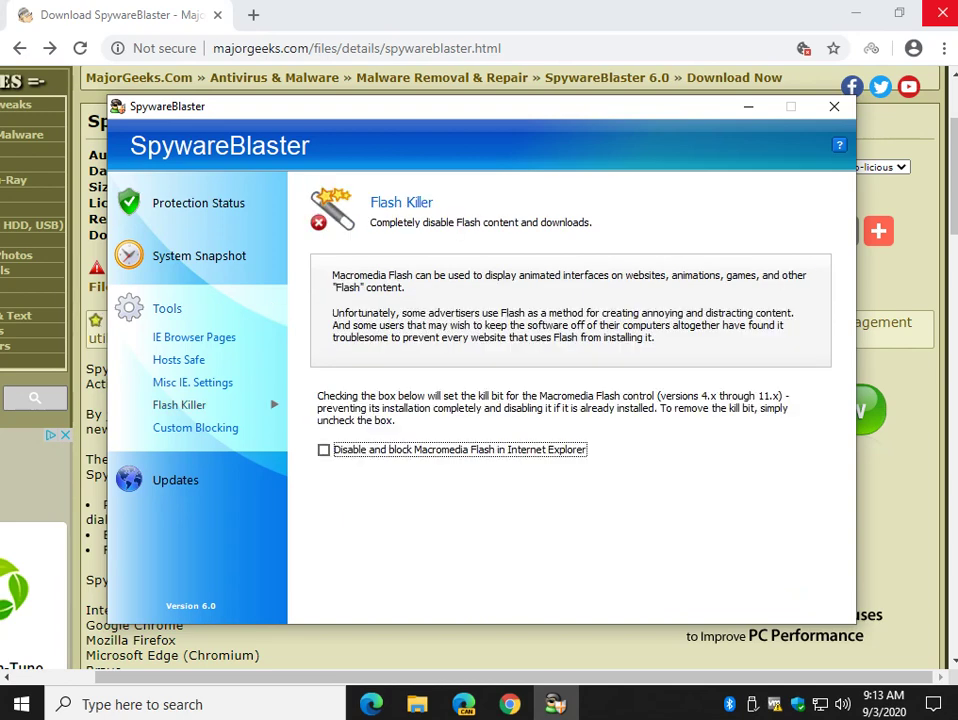
key(space)
key(space)
Examine the IE Browser Pages, Hosts Safe, Misc. IE Settings and Flash Killer tools.
click(194, 337)
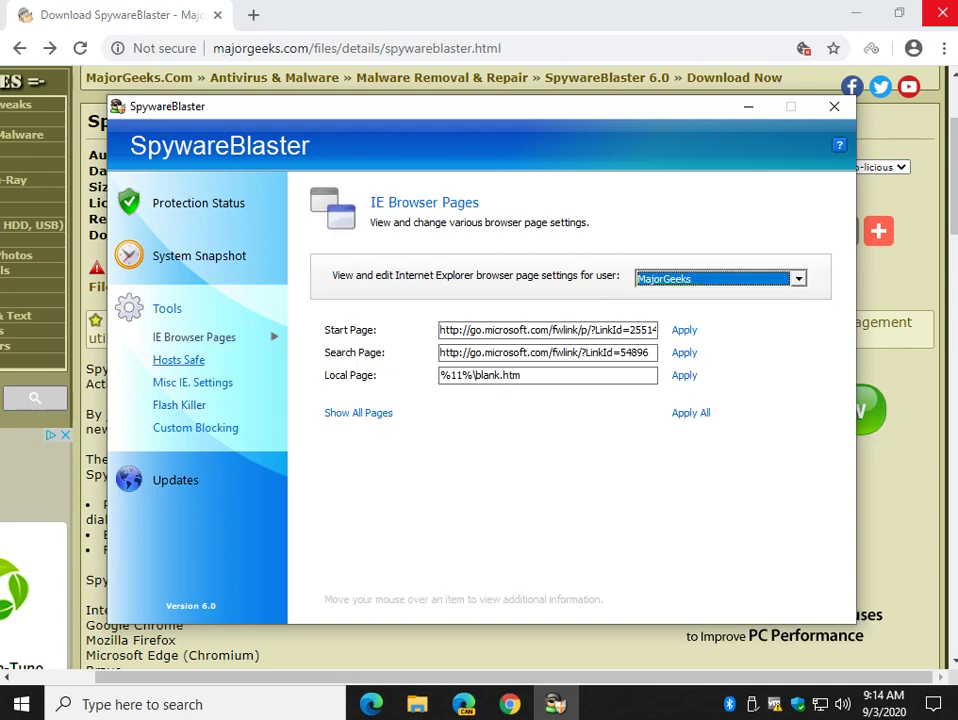
click(178, 359)
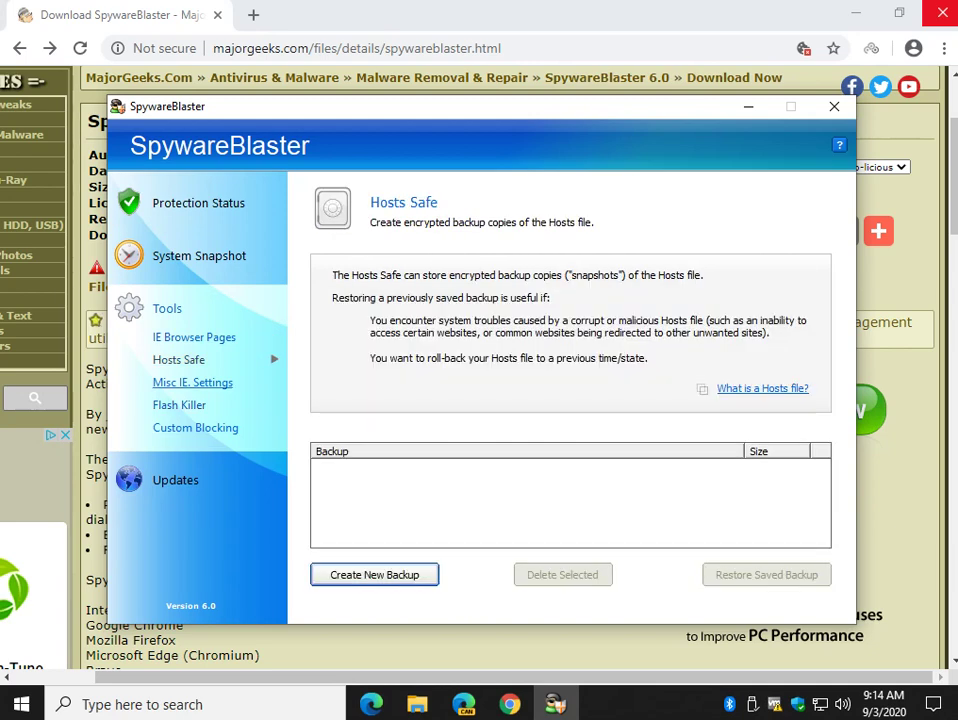
click(192, 382)
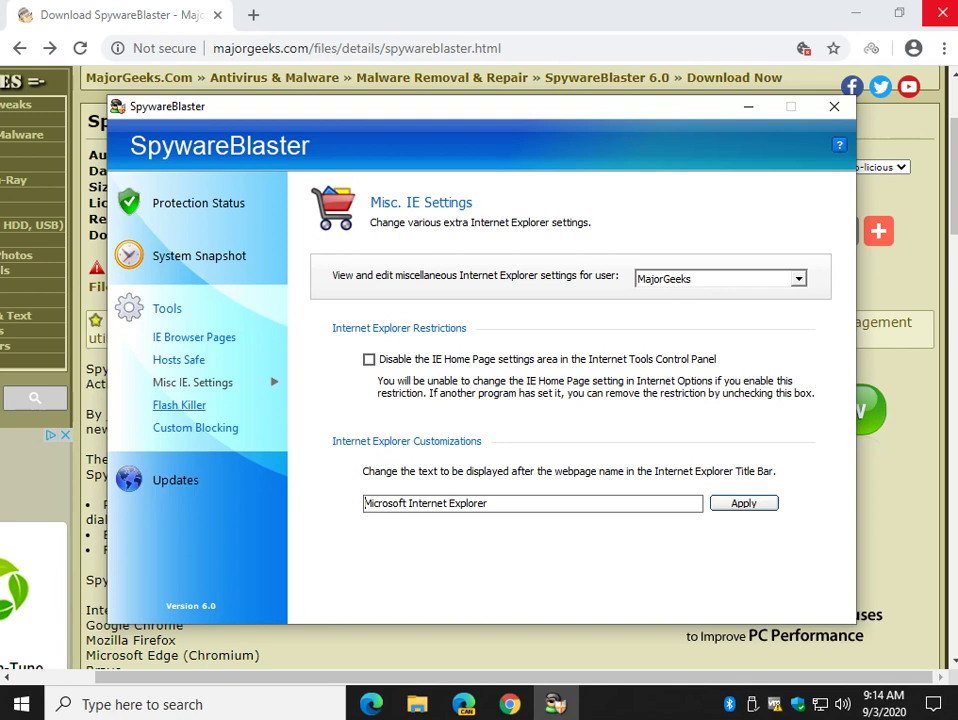
click(179, 404)
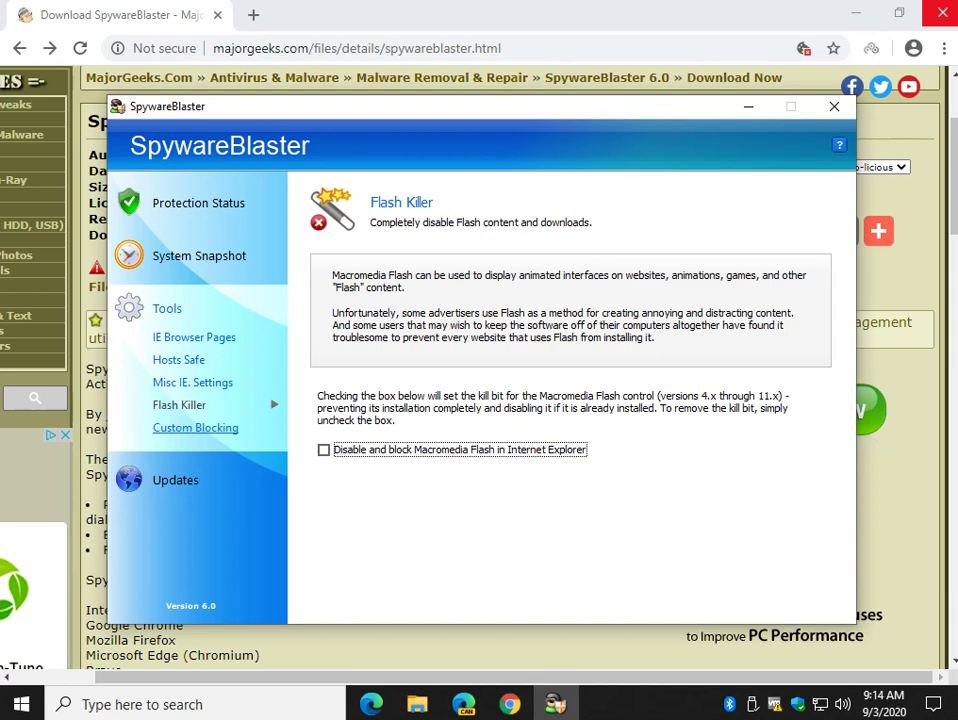
Examine the Custom Blocking tool and its prompt for naming a new item, without adding one.
click(195, 427)
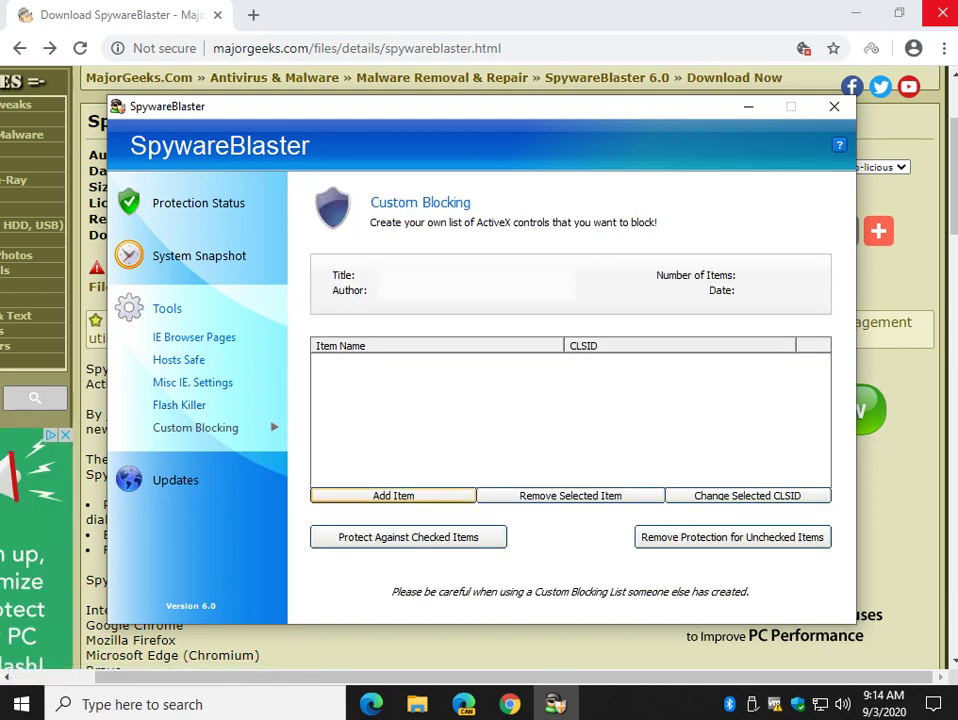
click(393, 495)
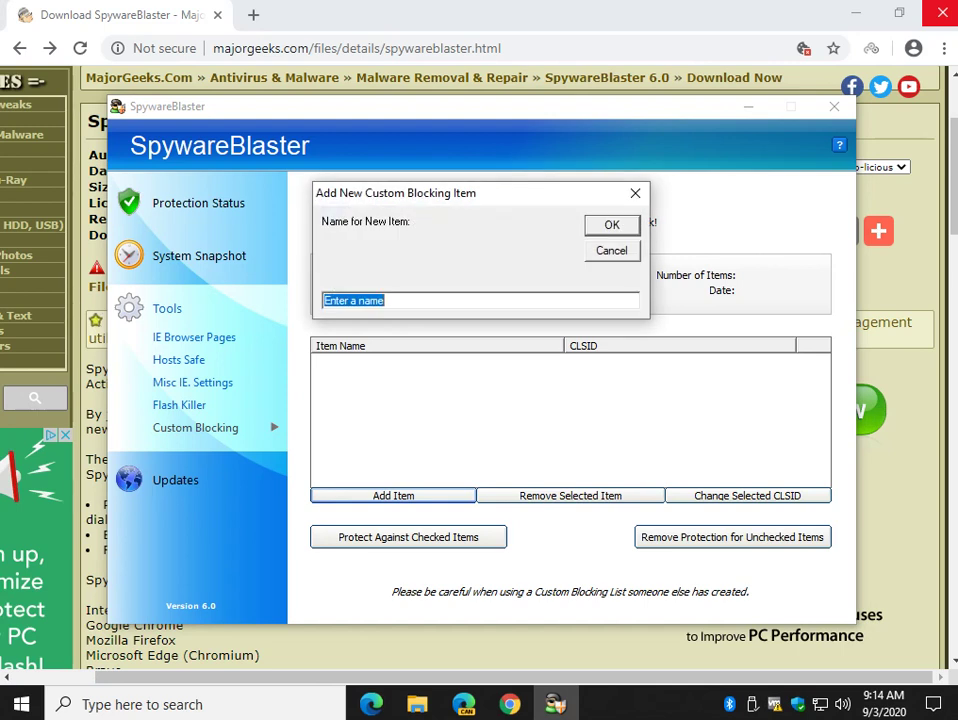
key(Escape)
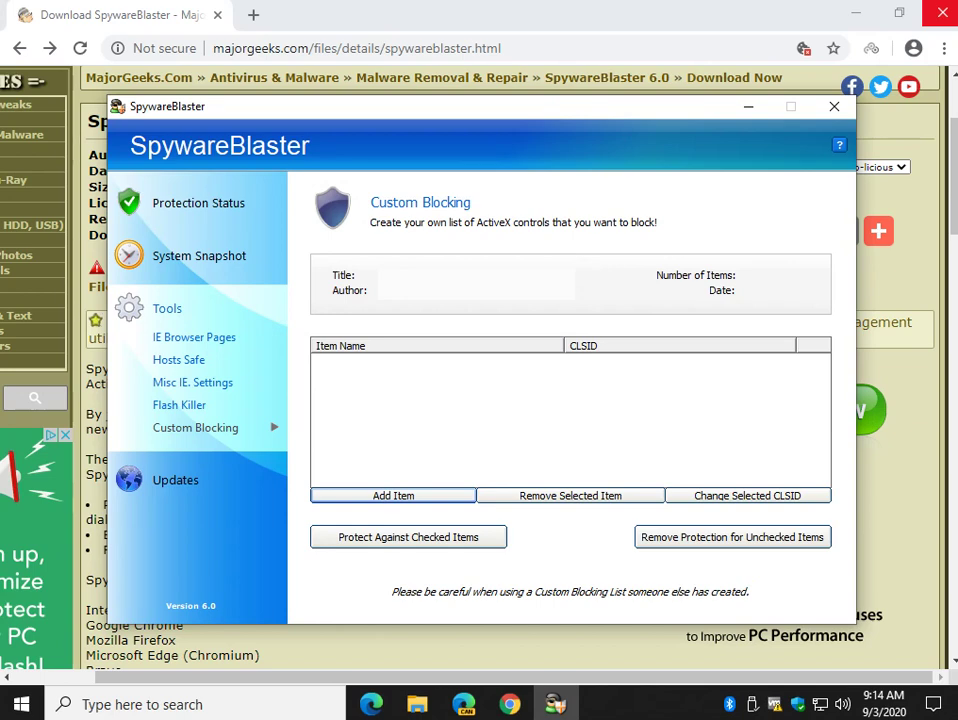
Examine the updates overview, the AutoUpdate licensing page and the update connection options.
click(175, 480)
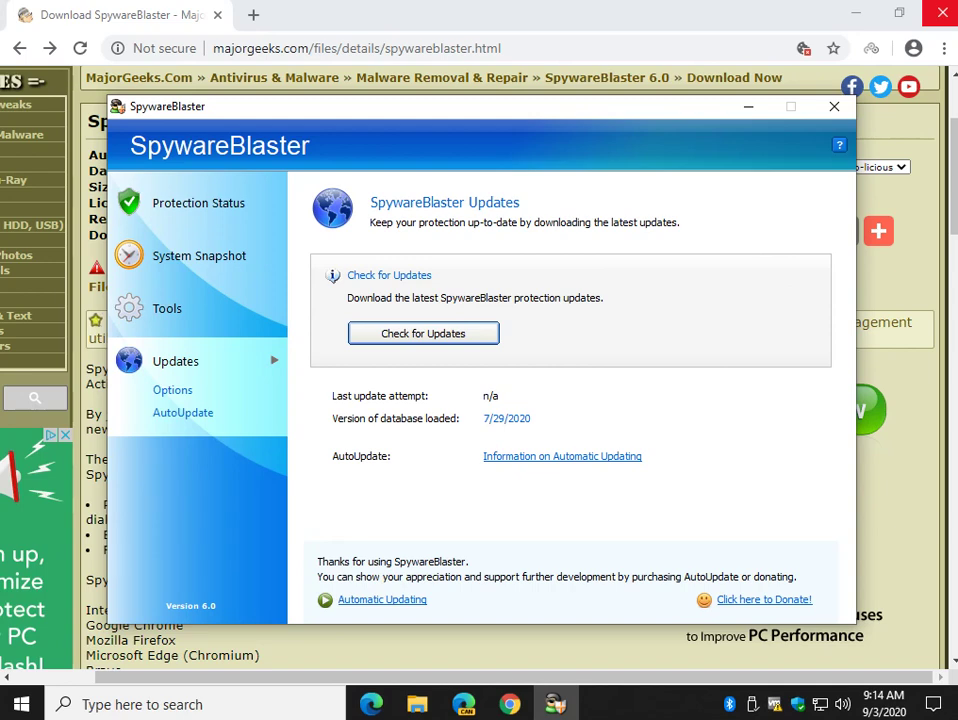
click(183, 412)
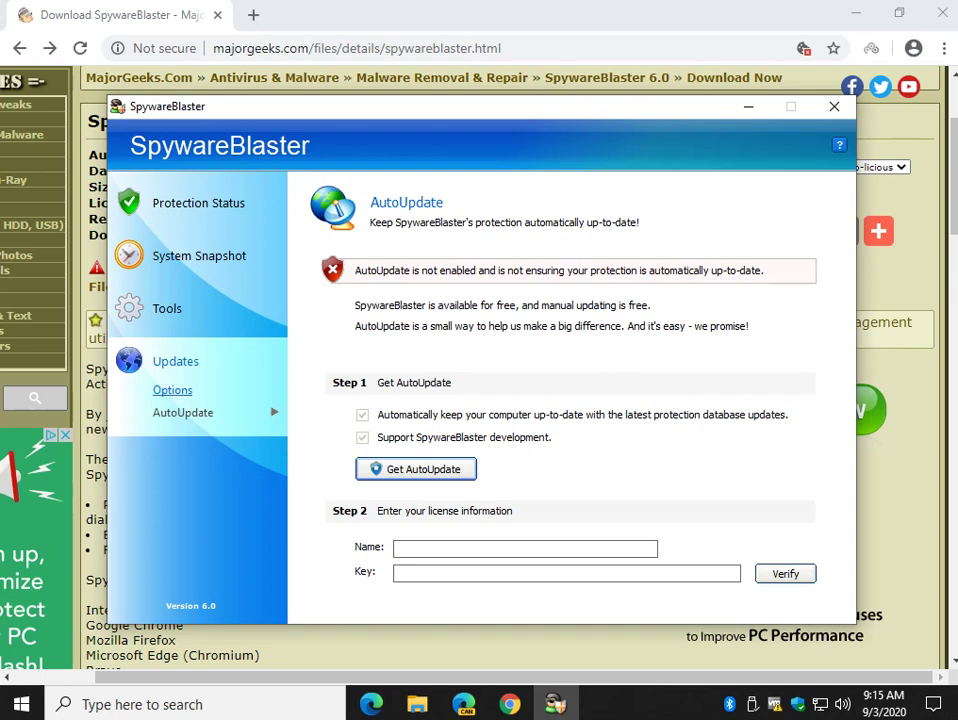
click(172, 390)
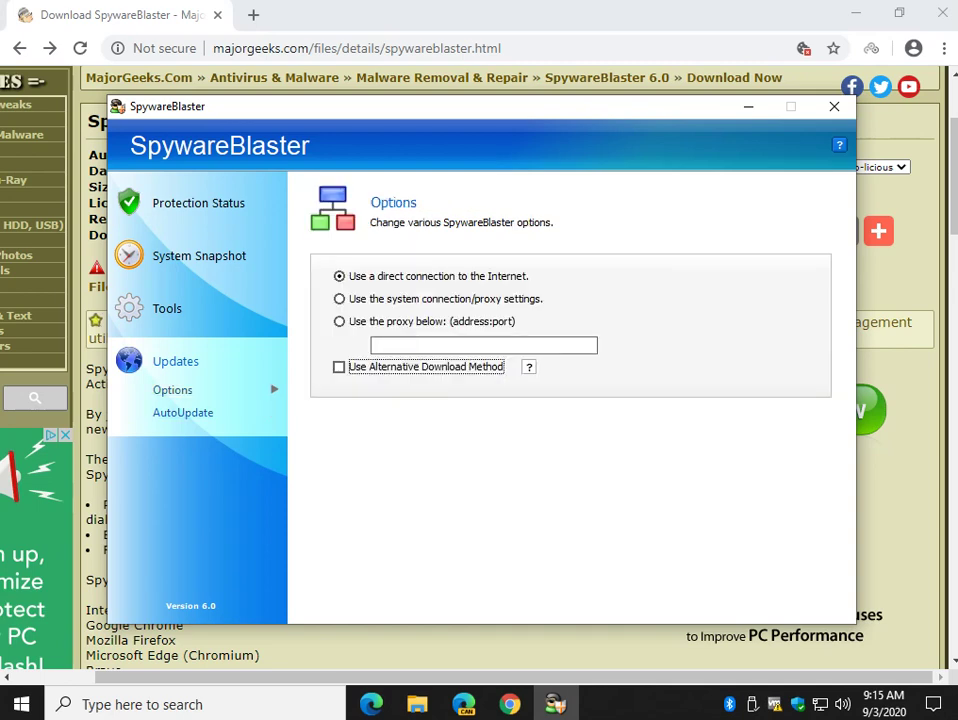
click(183, 412)
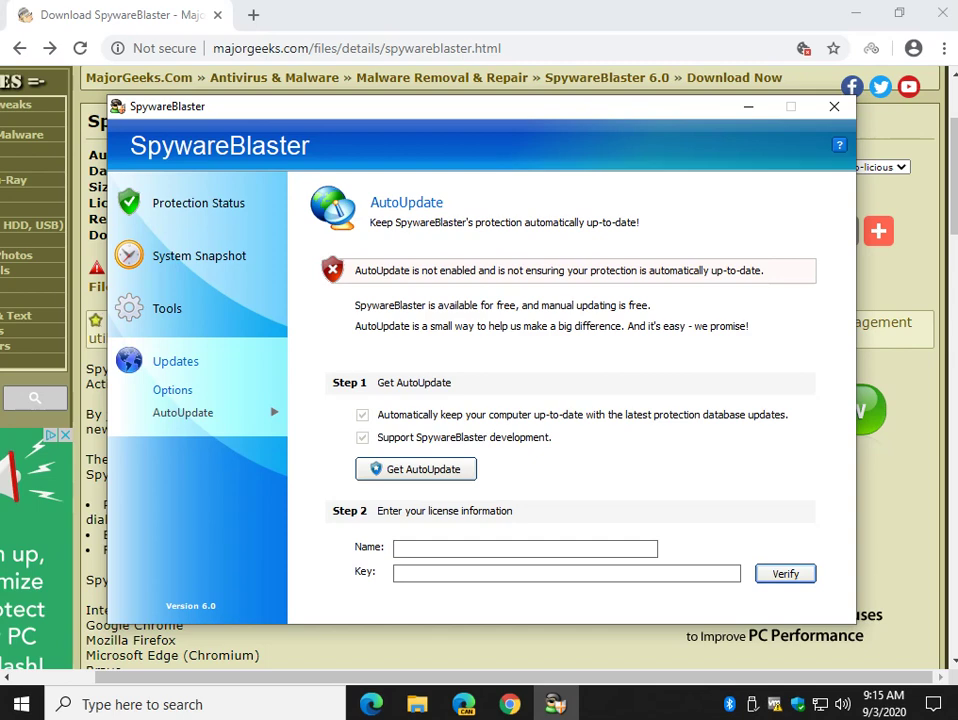
Return to the updates overview and check for the latest protection database updates.
click(175, 361)
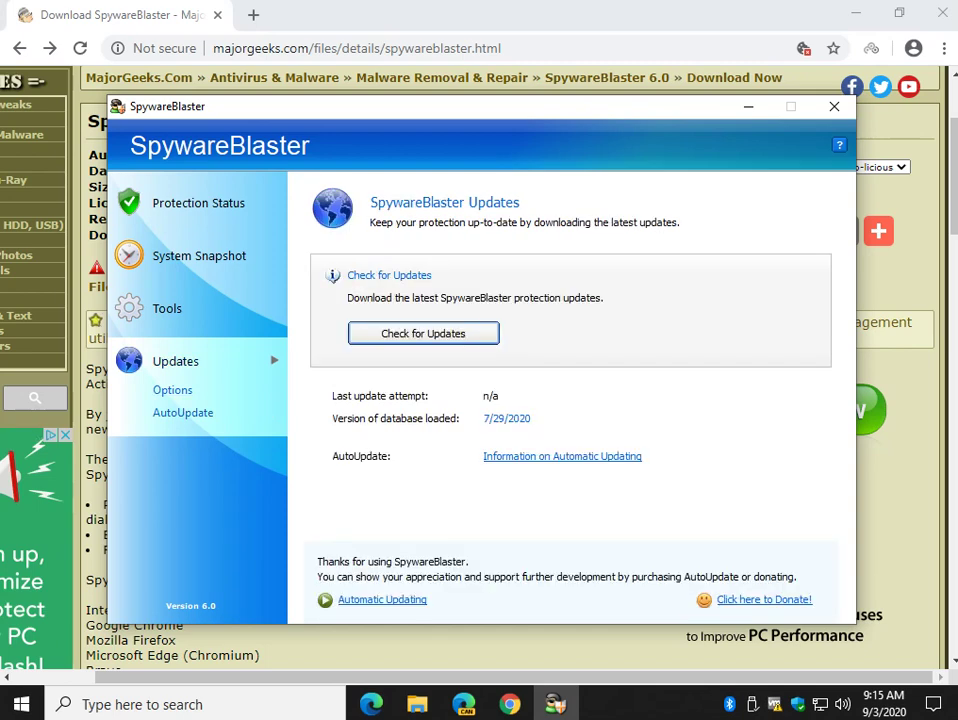
click(423, 333)
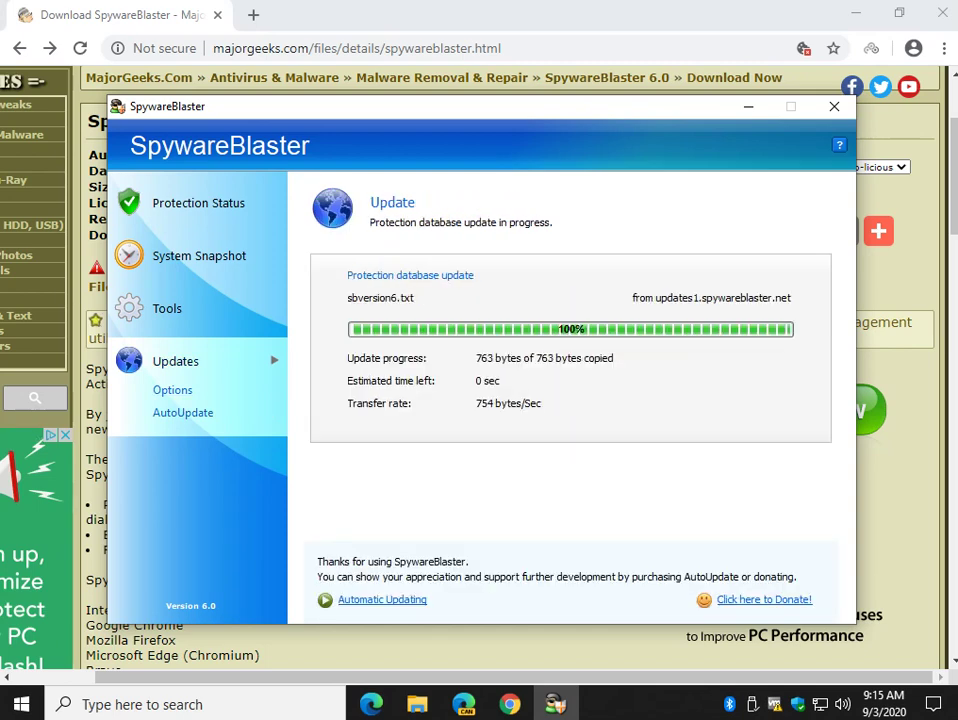
key(Return)
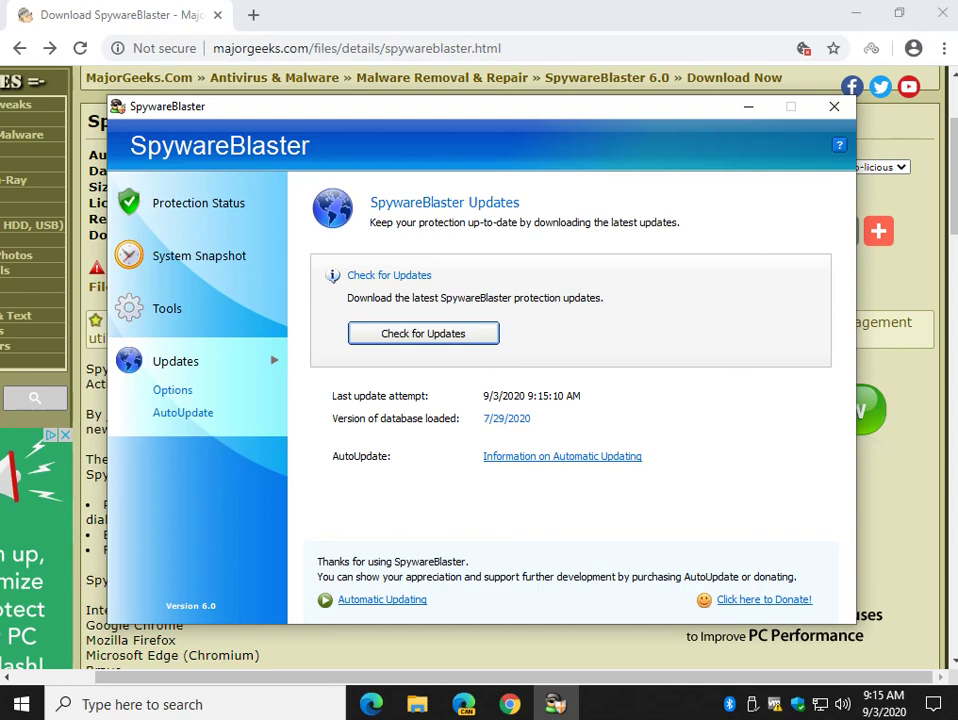
Review the protection status overview and close SpywareBlaster.
click(198, 202)
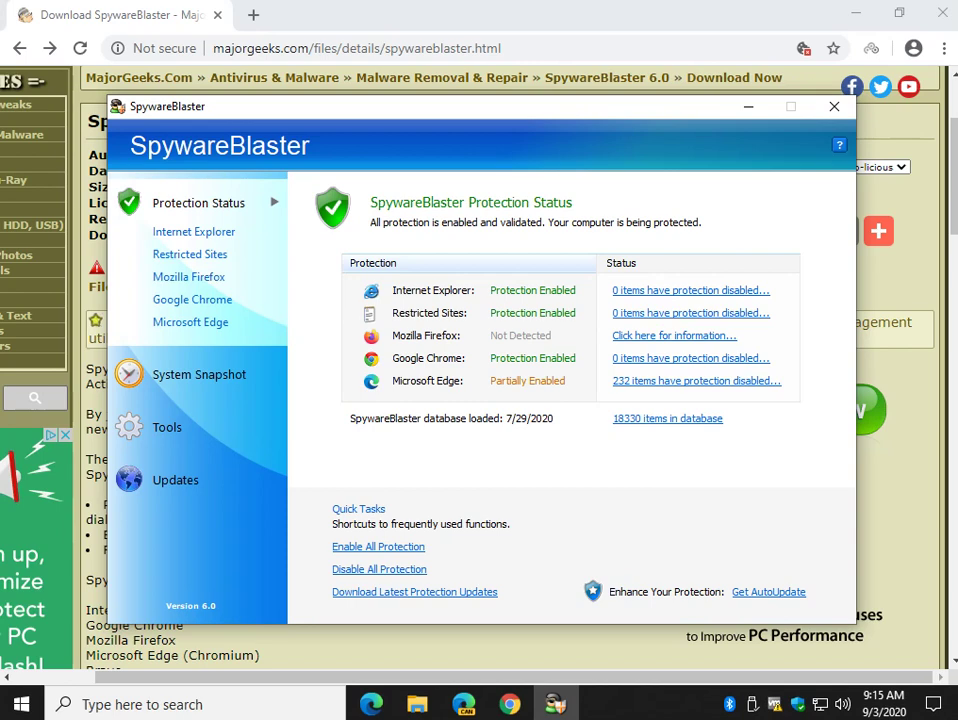
click(834, 106)
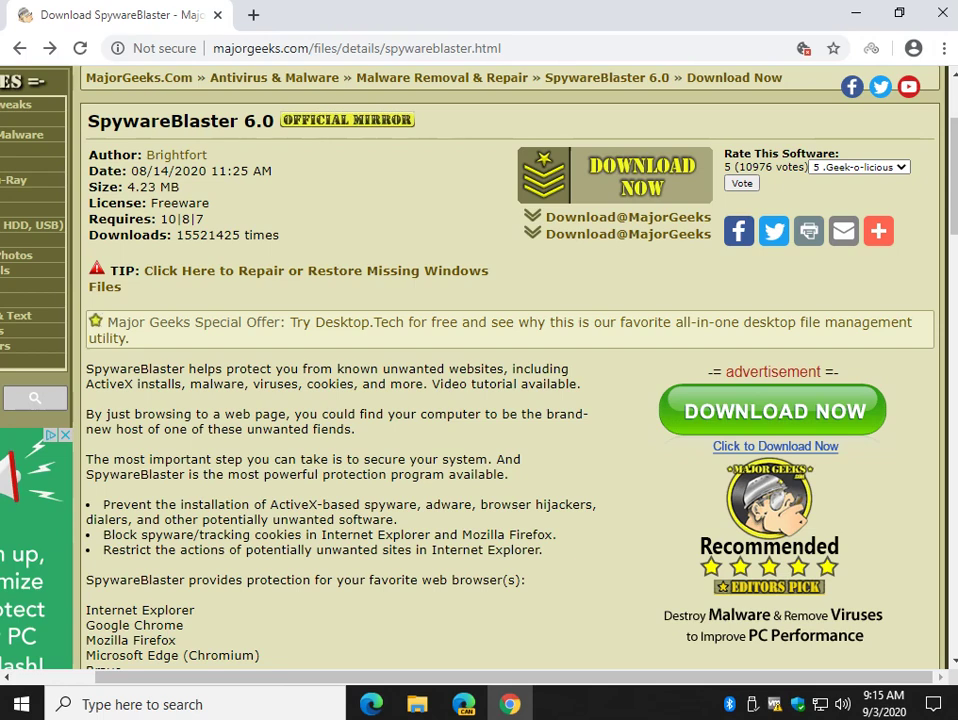
drag(268, 384, 300, 519)
click(300, 519)
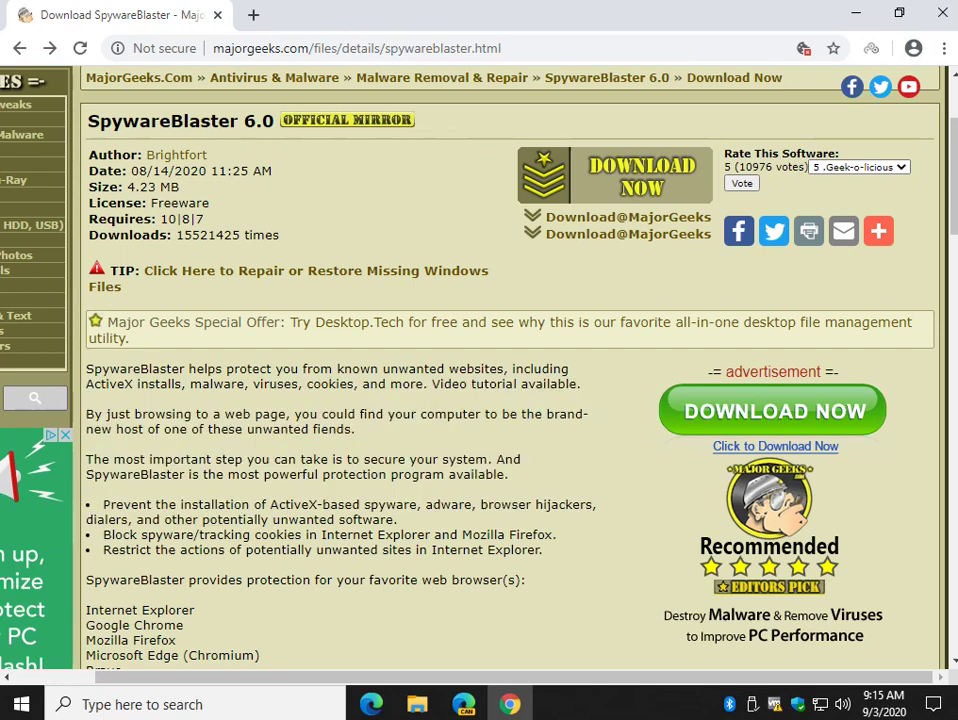